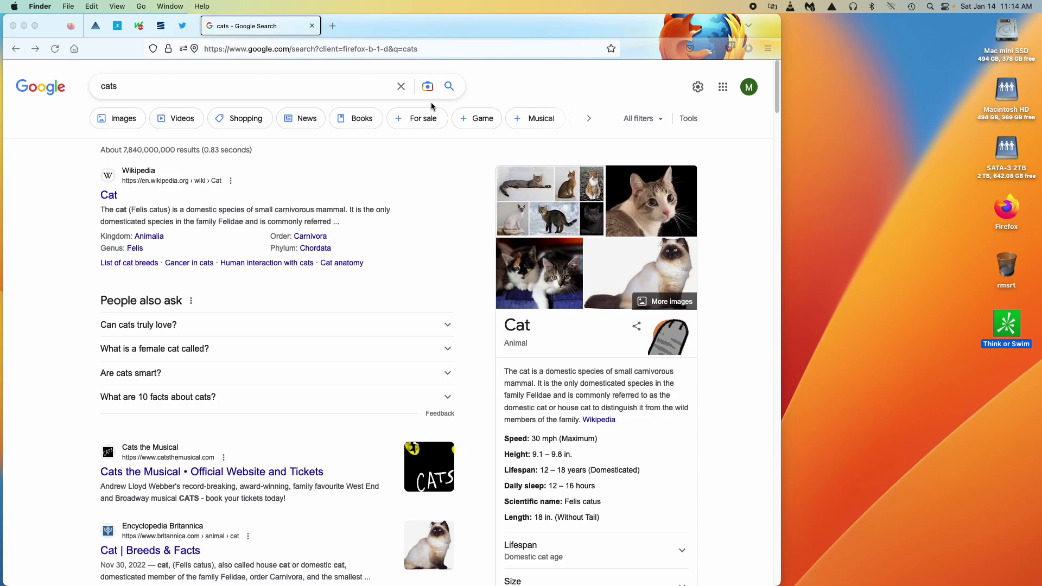
Step: Launch Terminal from Mac mini SSD > Applications > Utilities, then close the Finder window
double_click(1009, 30)
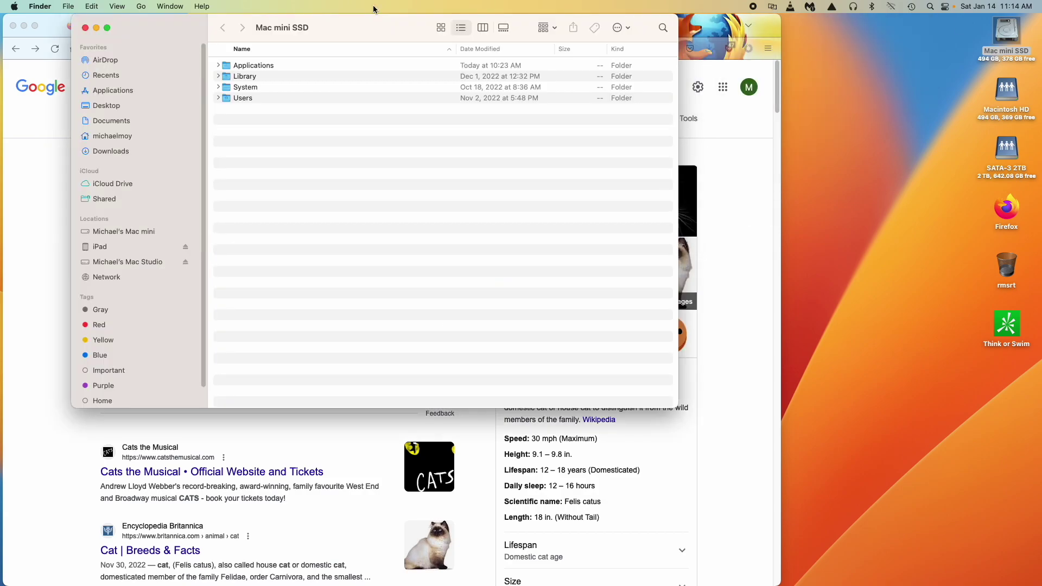
left_click(256, 65)
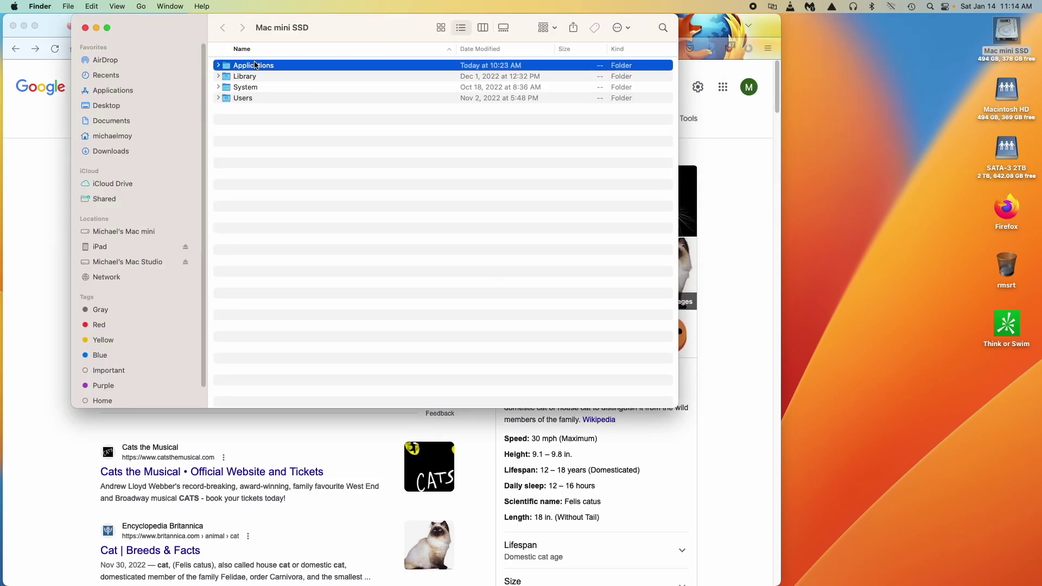
double_click(256, 65)
scroll(290, 234, "down", 5)
scroll(269, 293, "down", 3)
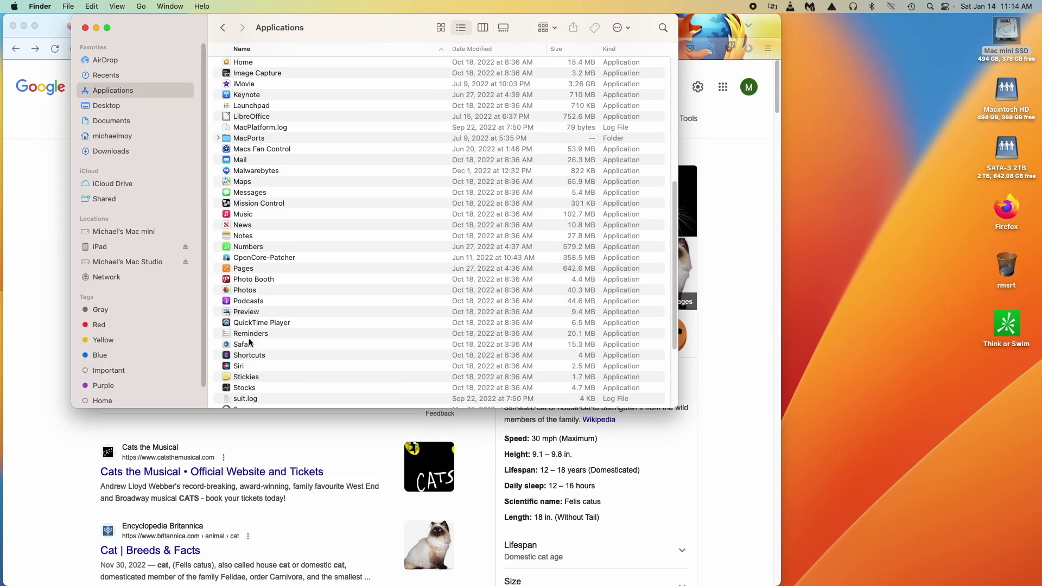
scroll(249, 349, "down", 3)
double_click(245, 355)
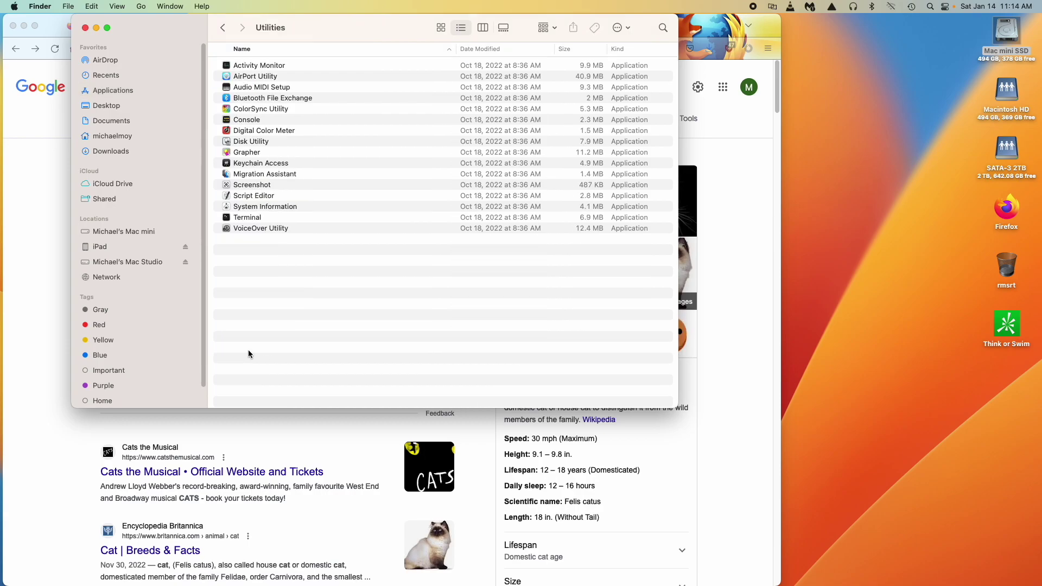
double_click(255, 219)
left_click(406, 20)
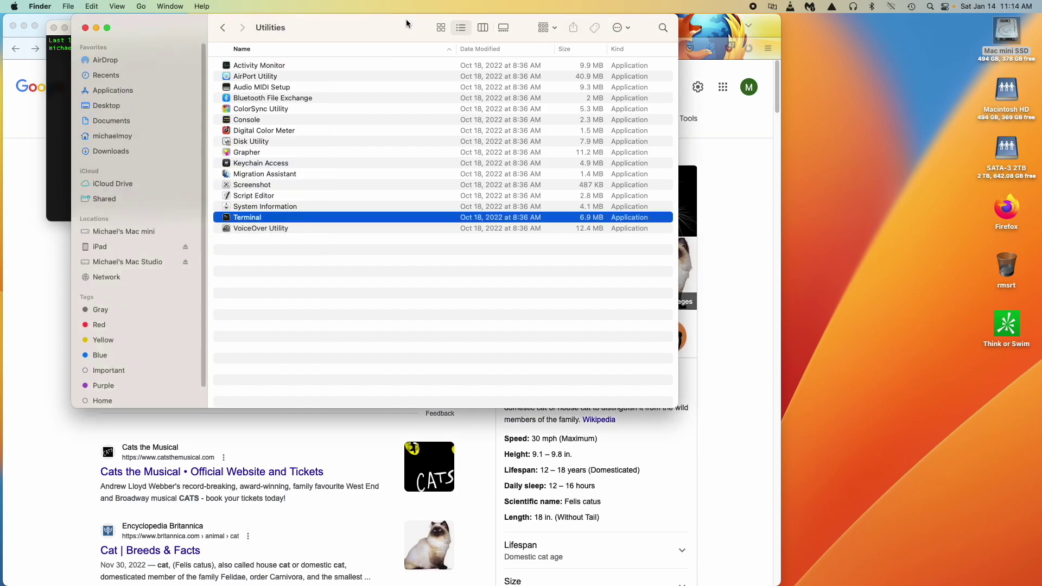
left_click(84, 28)
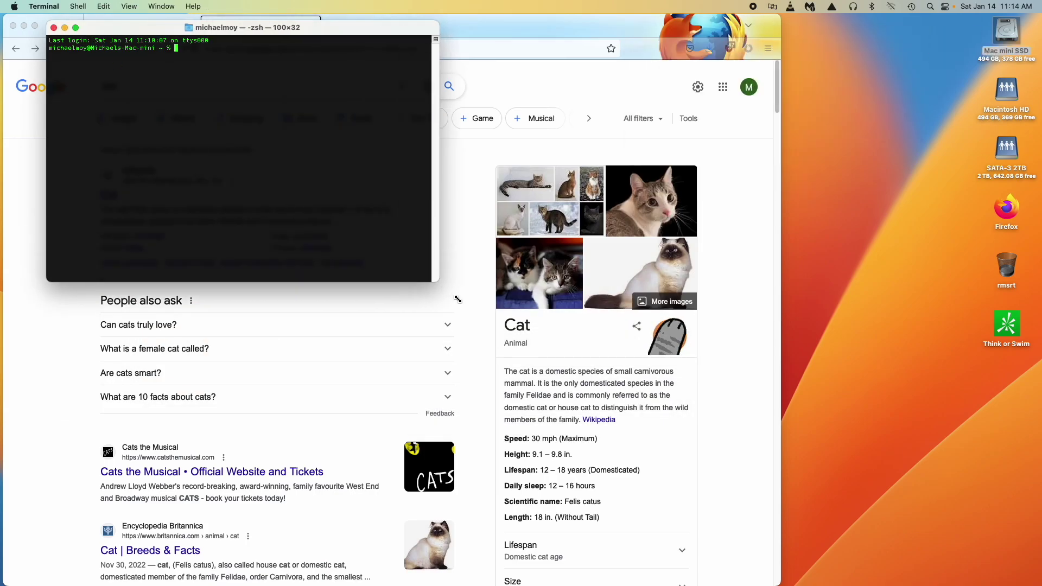
Step: Resize Terminal and run the pasted Brave Browser binary path with --profile-directory to get the profile picker
left_click_drag(361, 223, 527, 351)
left_click_drag(347, 29, 535, 53)
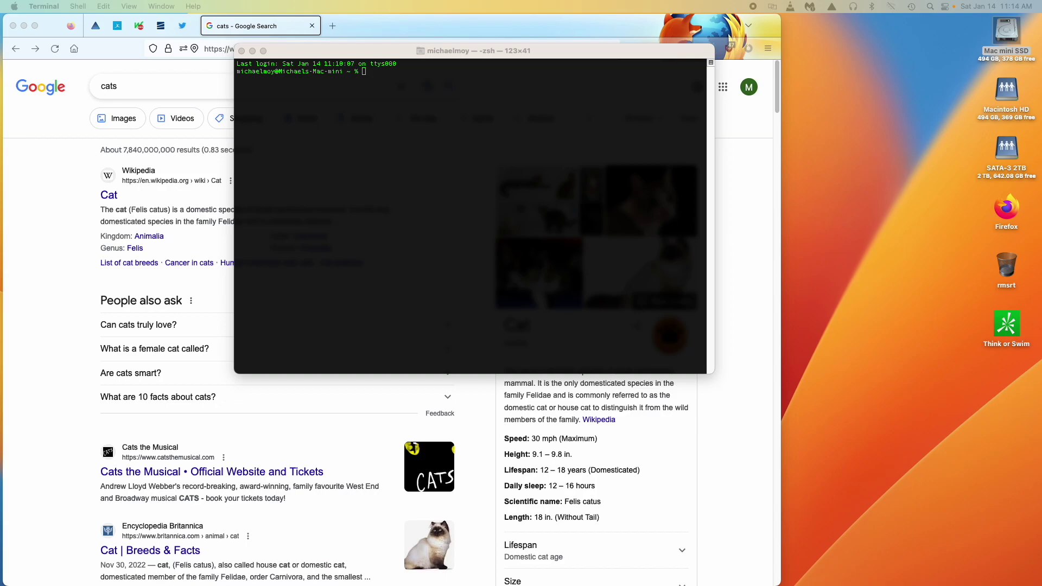
left_click(344, 159)
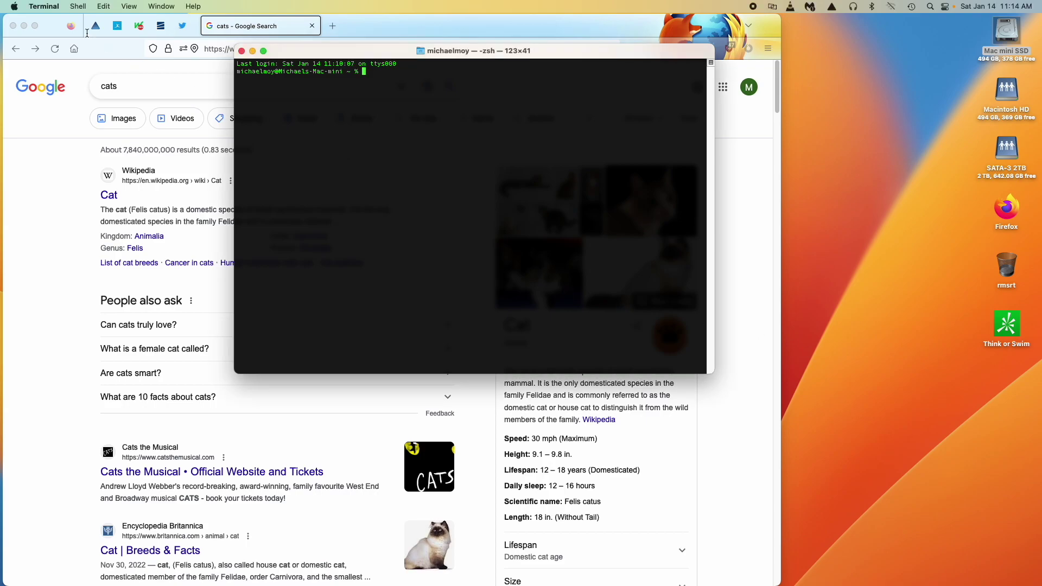
left_click(102, 7)
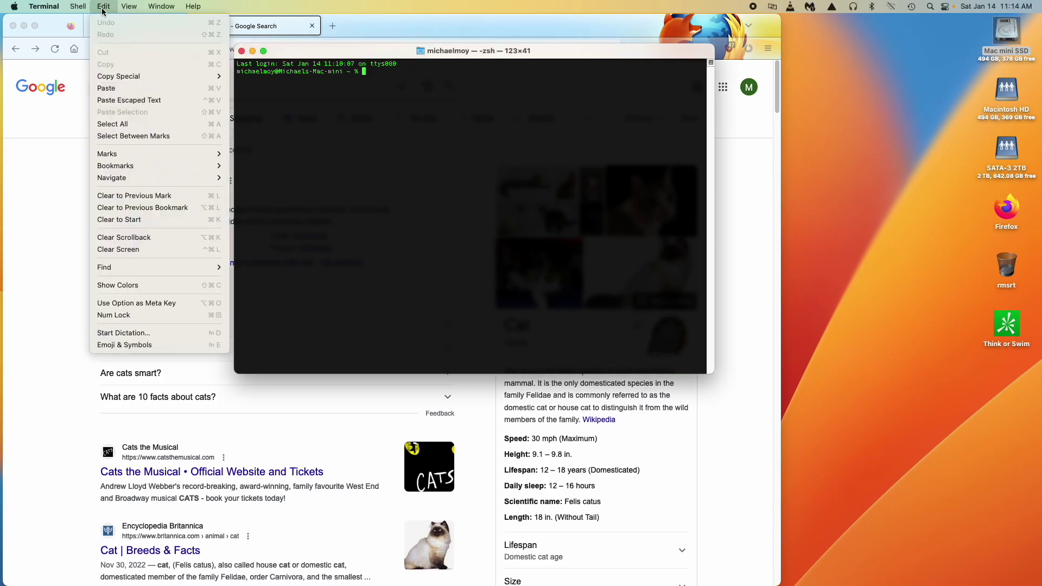
left_click(114, 88)
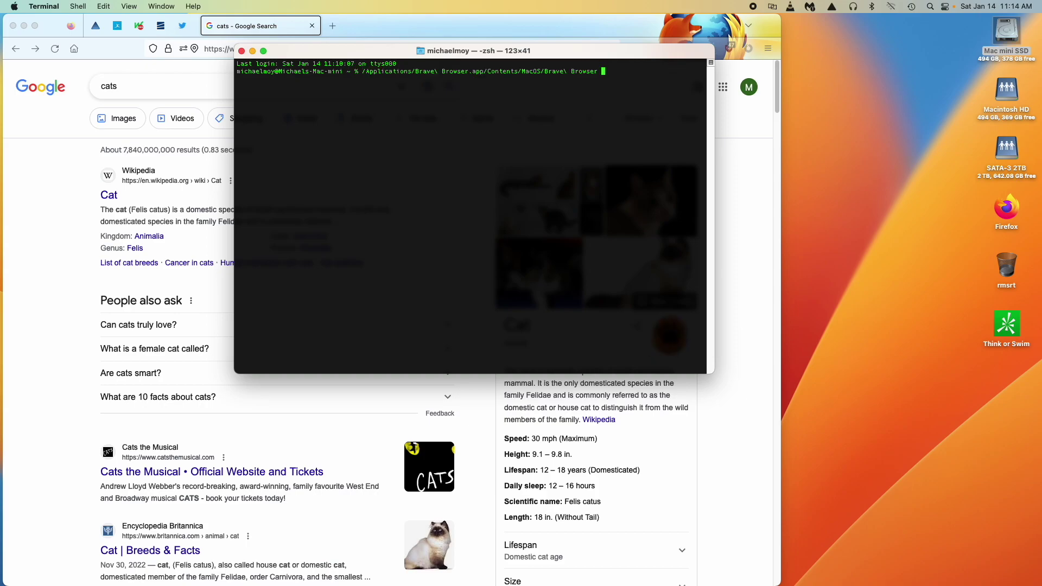
type("--")
type("profile-")
type("directory")
key("Return")
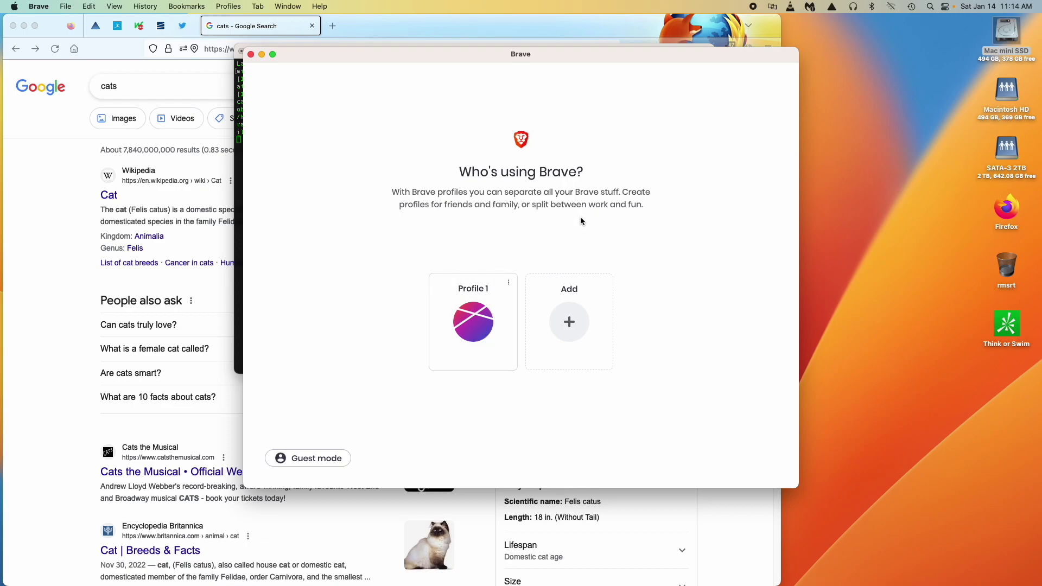
Step: Add a profile named Dogs with the pink theme and finish with Done
left_click(572, 323)
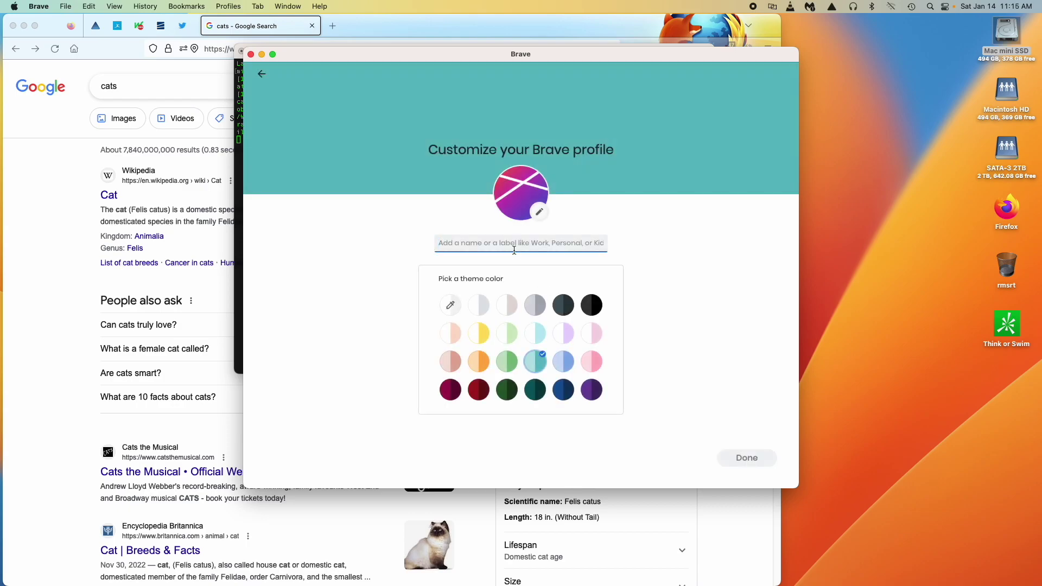
type("Dogs")
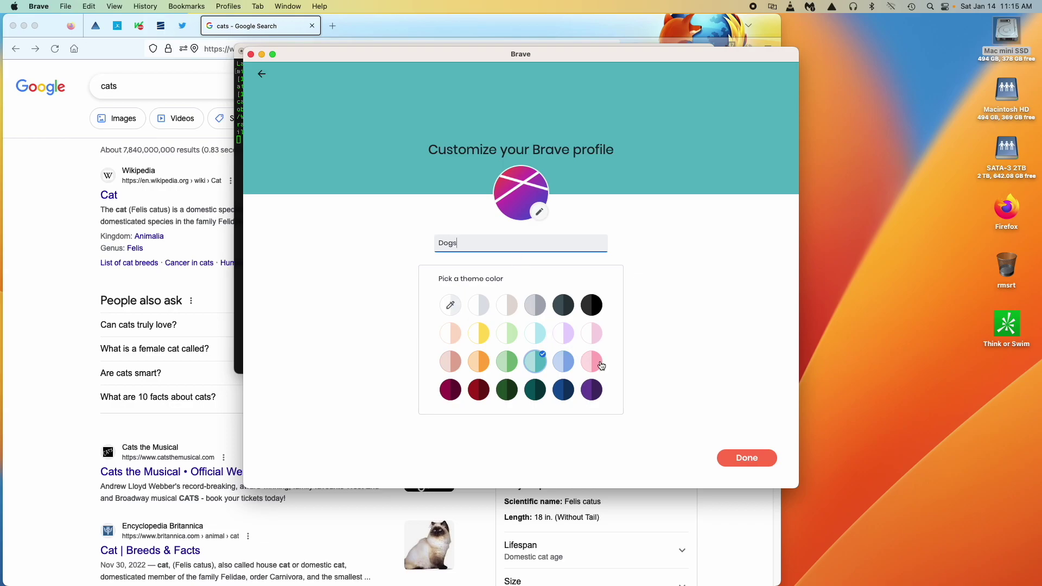
left_click(595, 366)
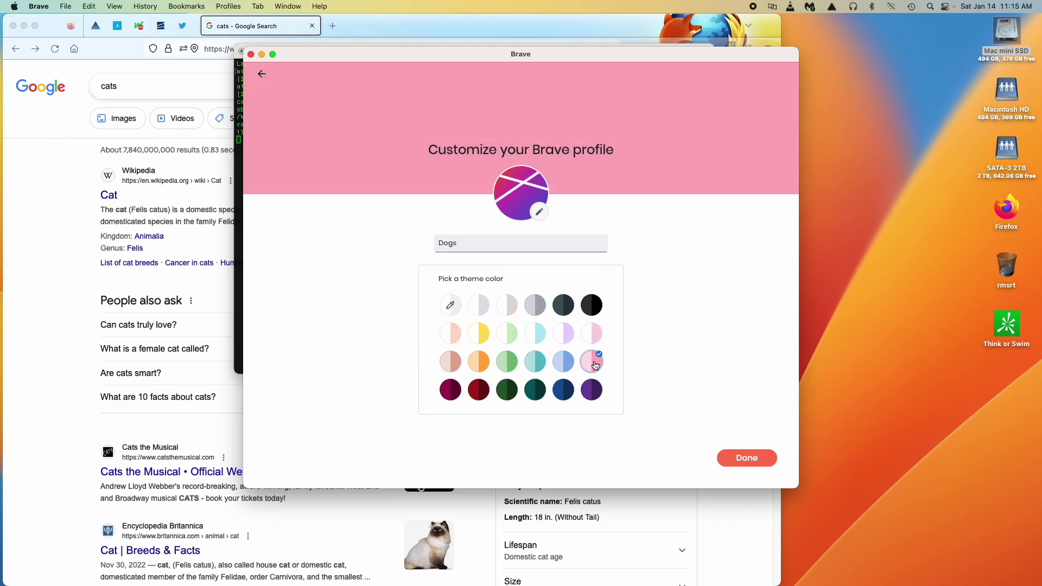
left_click(744, 461)
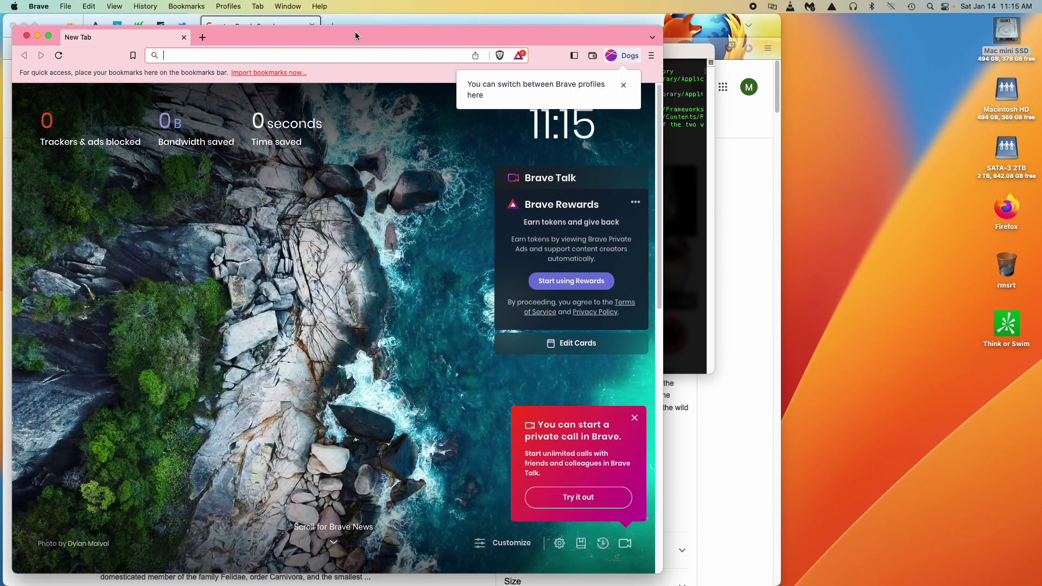
Step: Arrange the Dogs window, dismiss the profile tip and switch to the Profile 1 window via the profile list
left_click_drag(355, 32, 666, 21)
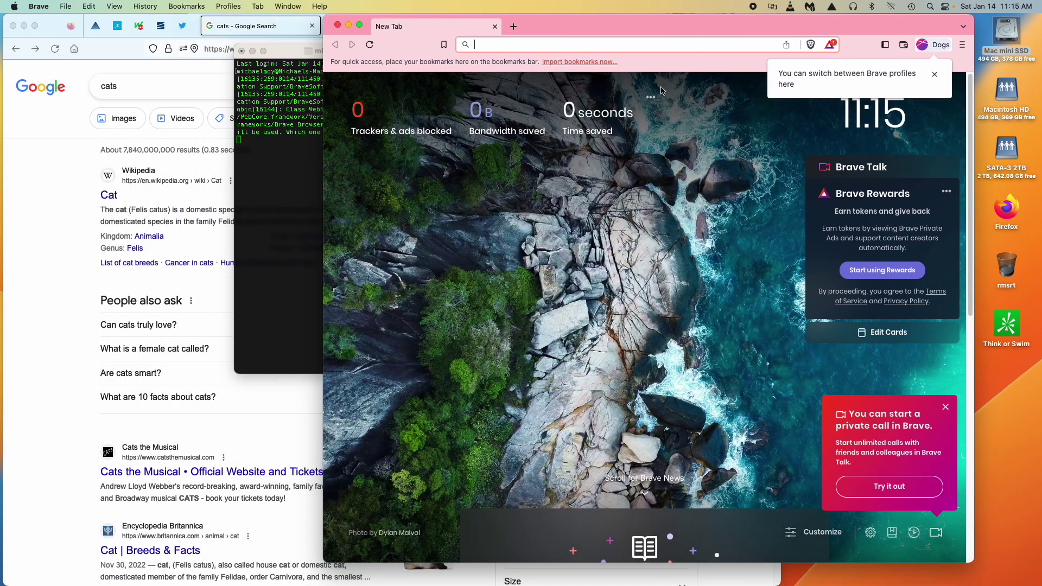
left_click(934, 76)
left_click_drag(880, 29, 686, 29)
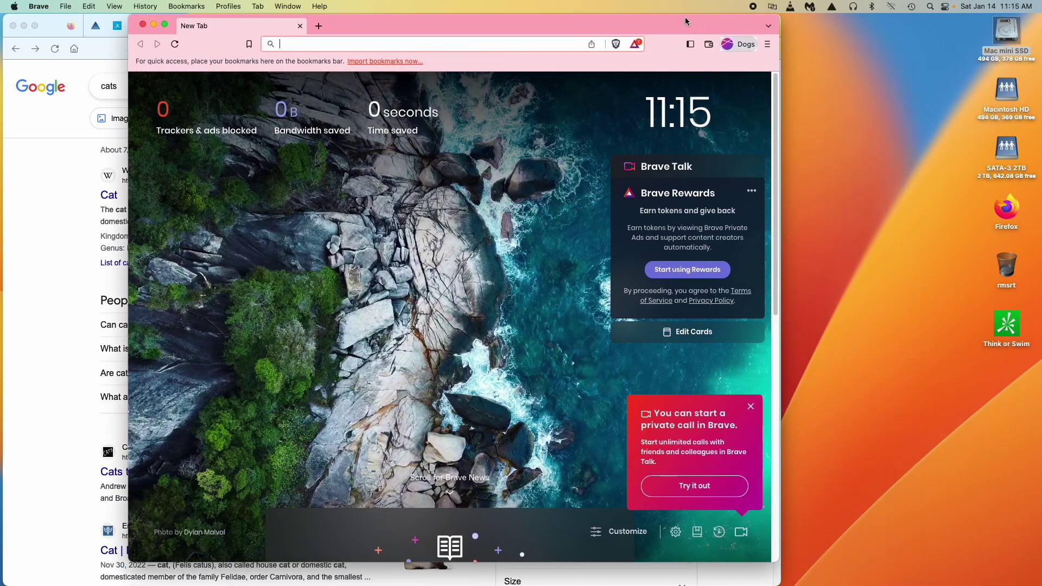
left_click(738, 45)
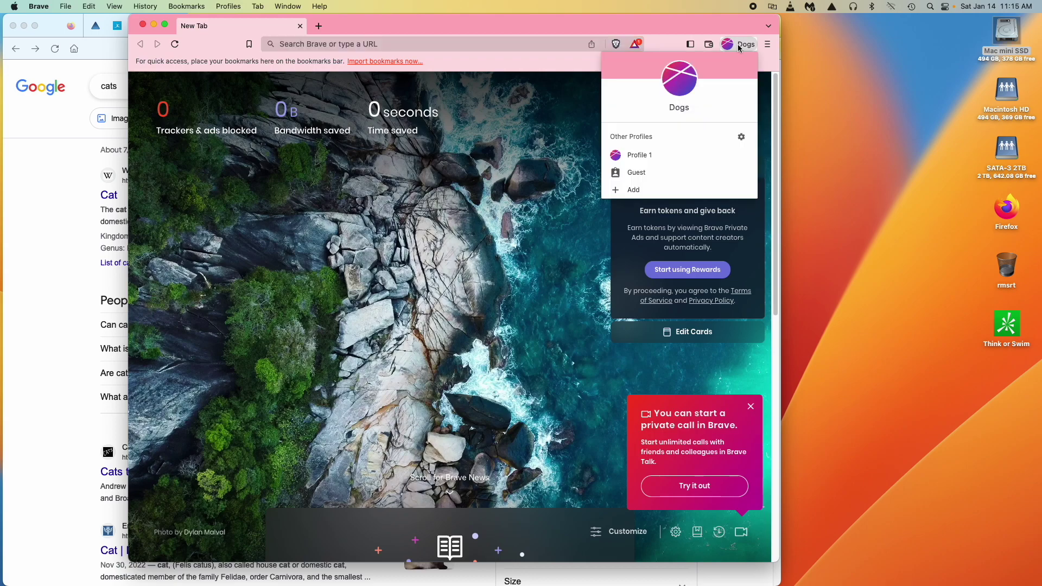
left_click(645, 155)
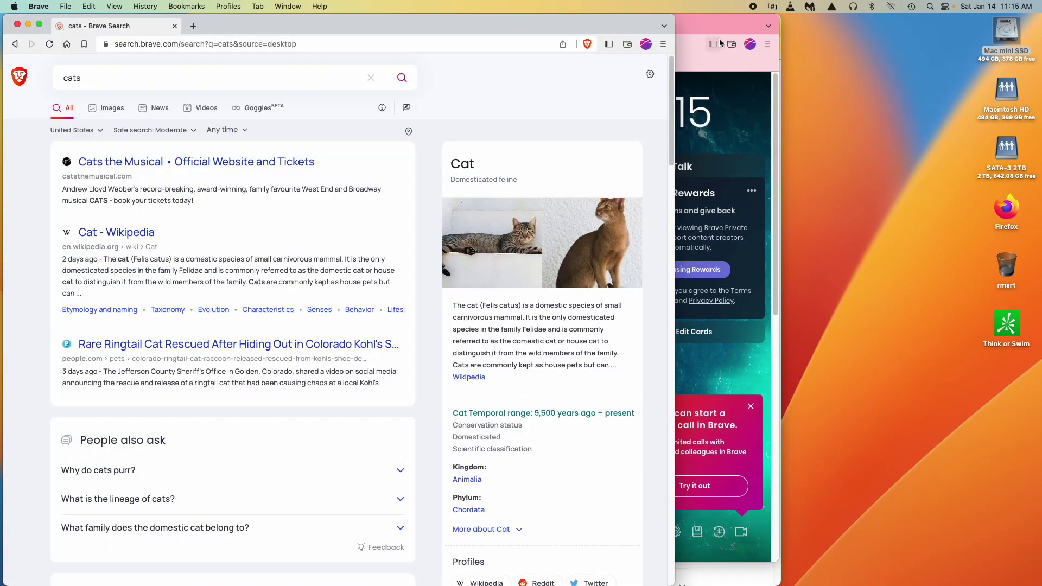
left_click_drag(723, 23, 882, 16)
Step: Juggle the cats and new-tab windows, then search for dogs in the pink window and move it left
left_click(150, 36)
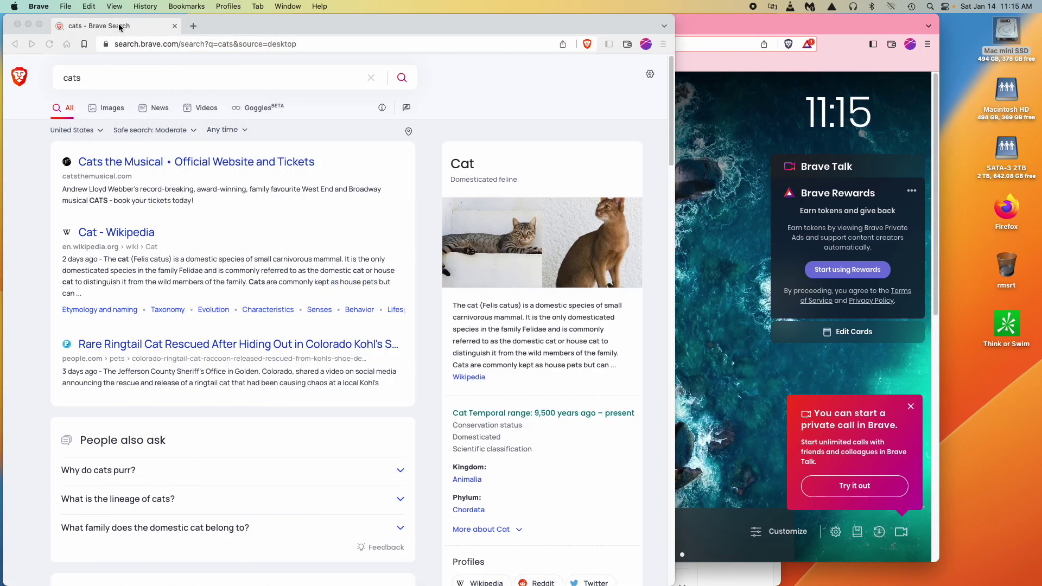
left_click(190, 7)
mouse_move(198, 64)
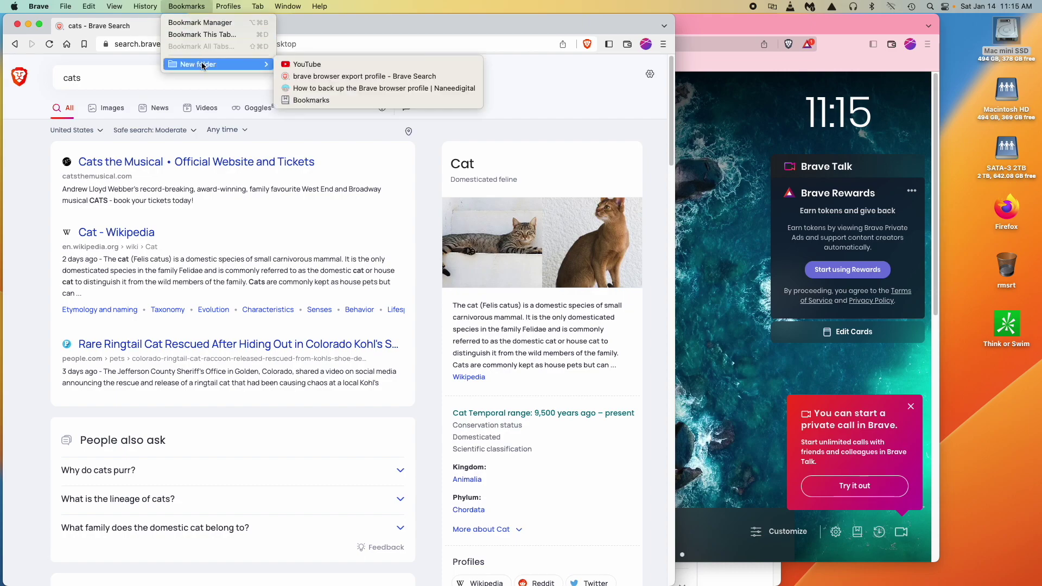
left_click(706, 24)
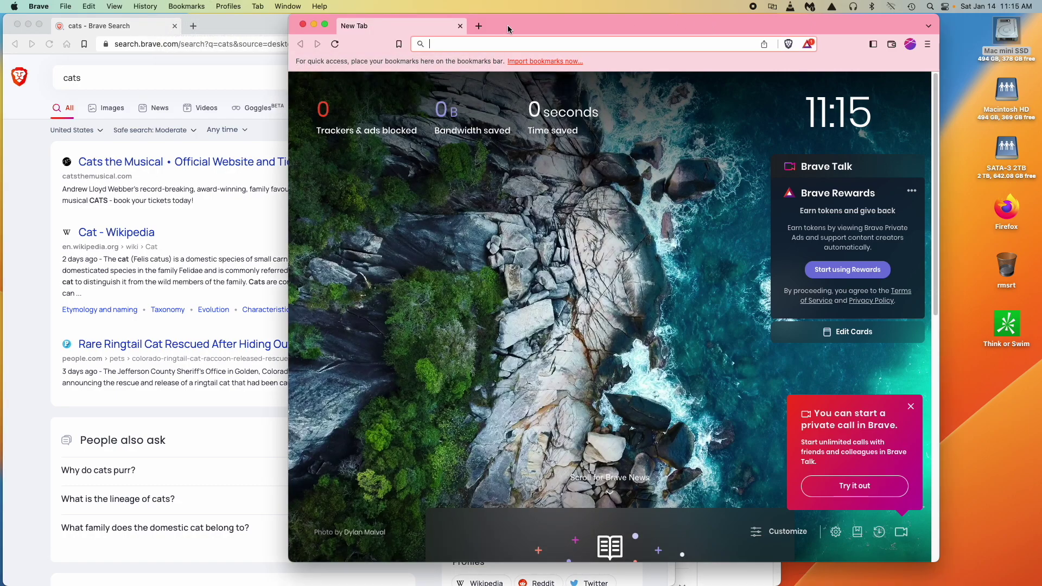
left_click(189, 7)
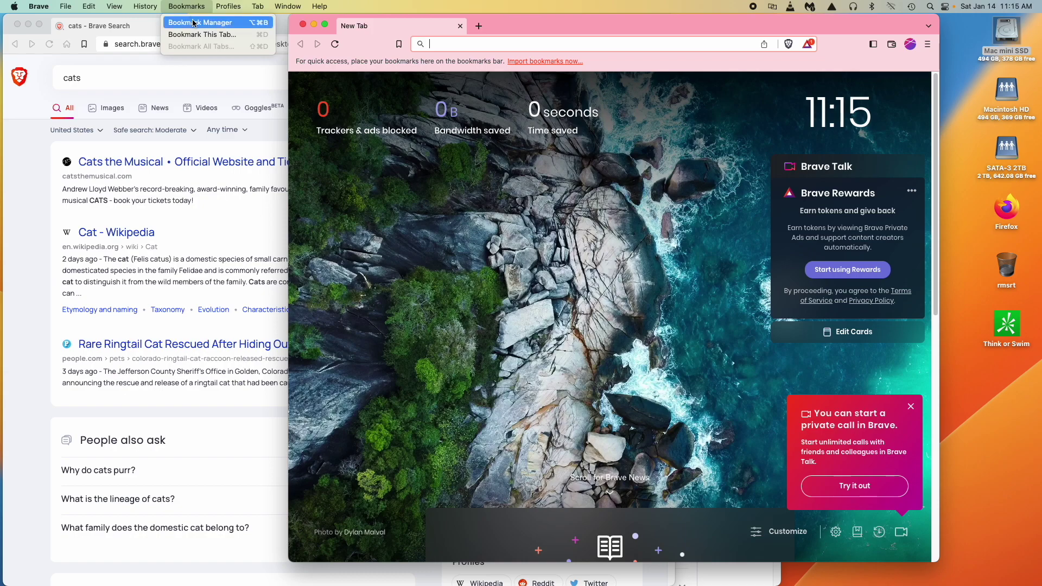
left_click(653, 31)
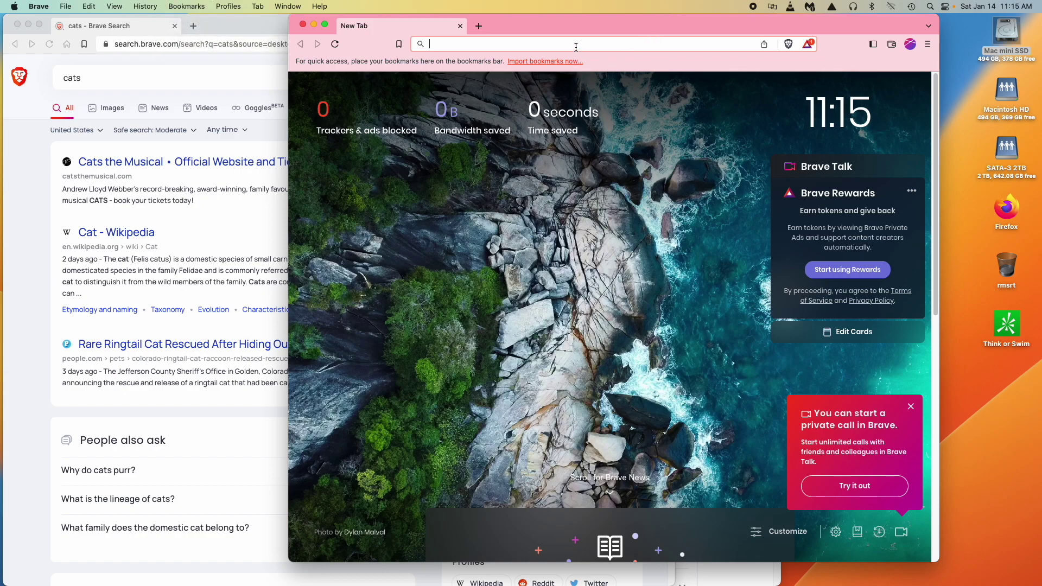
type("dogs")
key("Return")
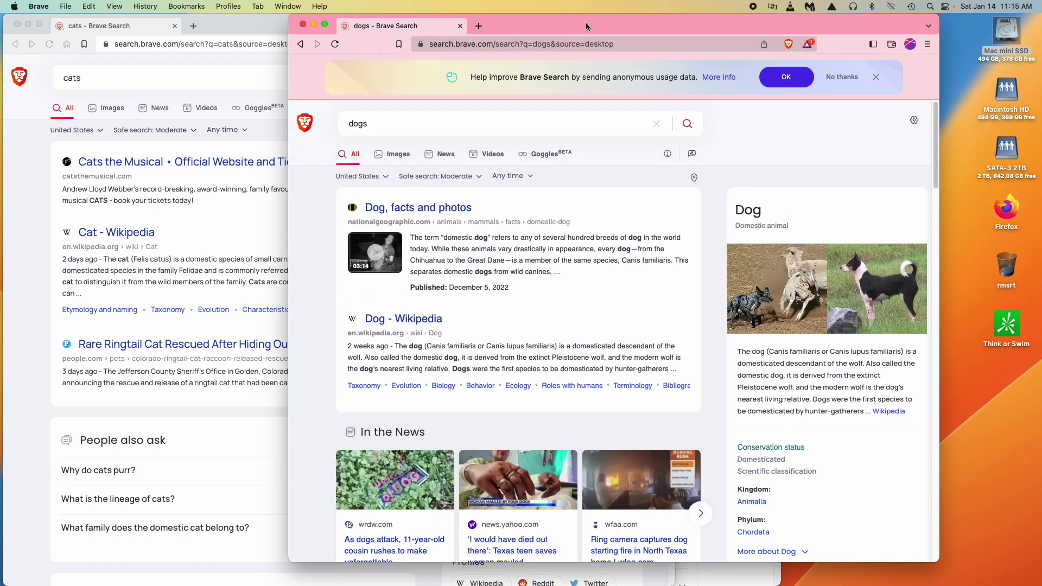
mouse_move(585, 22)
left_mouse_down()
mouse_move(458, 32)
mouse_move(493, 33)
left_mouse_up()
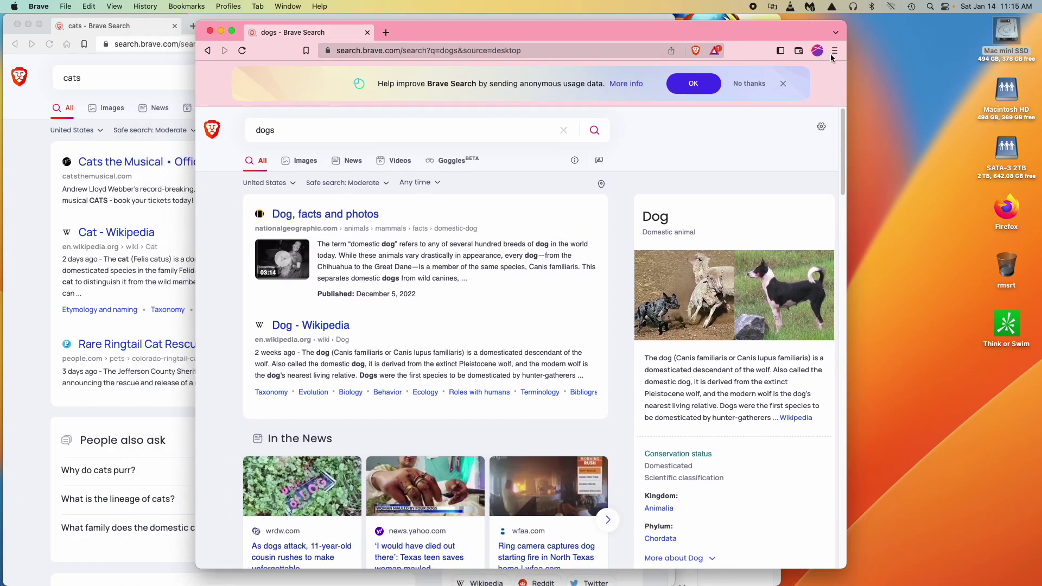
left_click(819, 50)
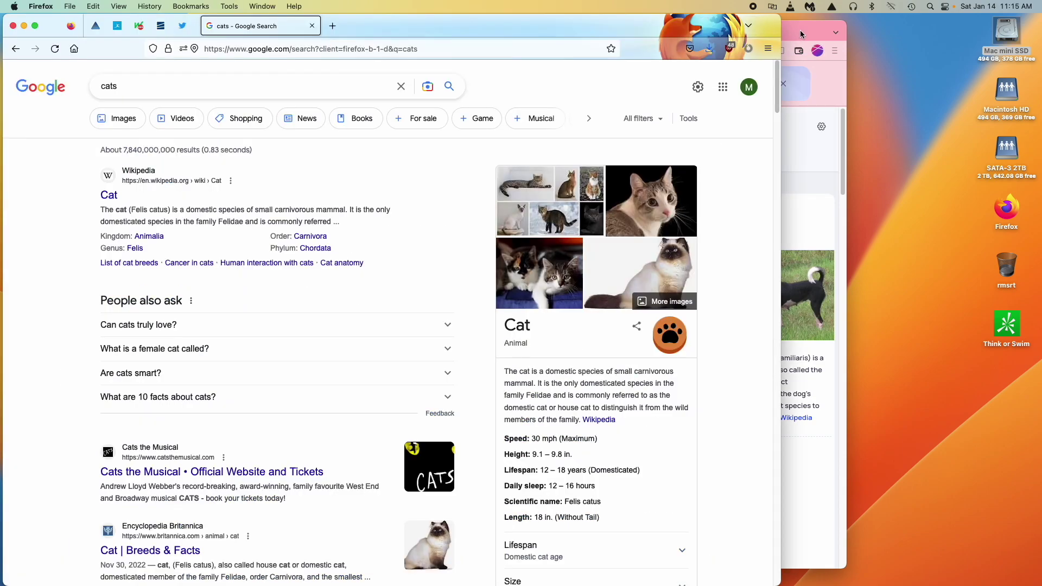
left_click_drag(799, 31, 840, 46)
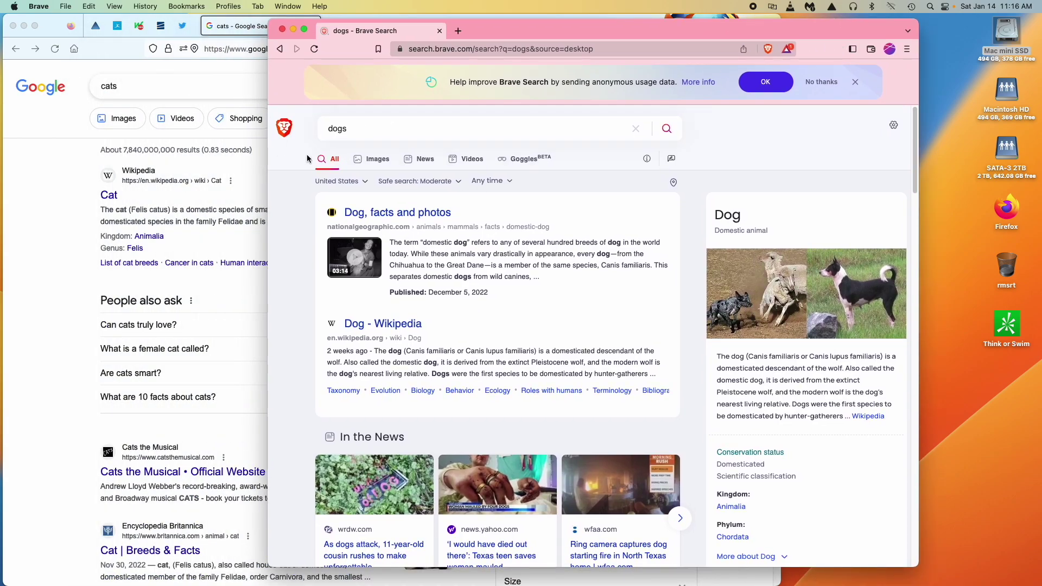
left_click(30, 172)
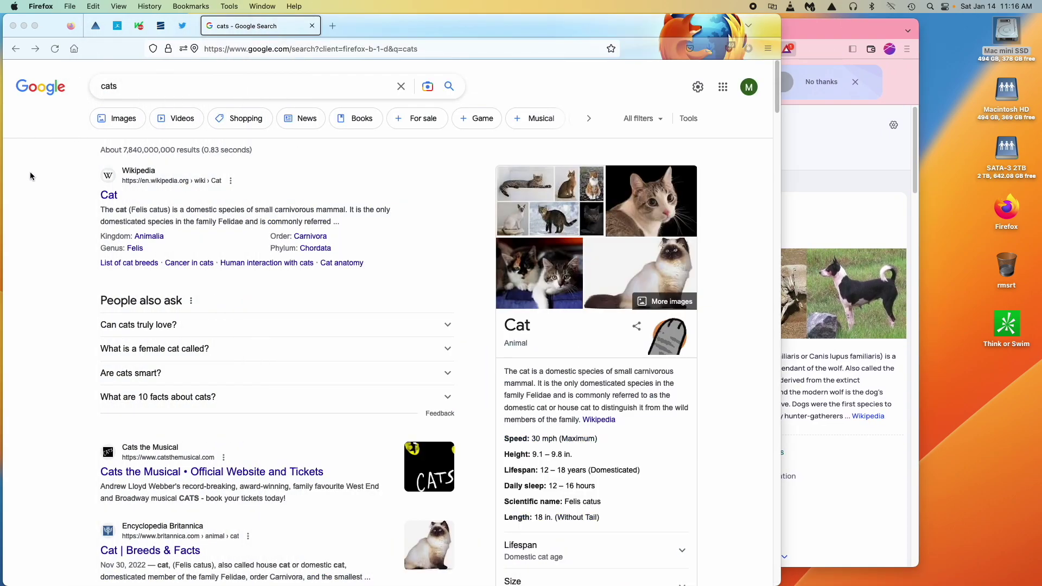
left_click(821, 100)
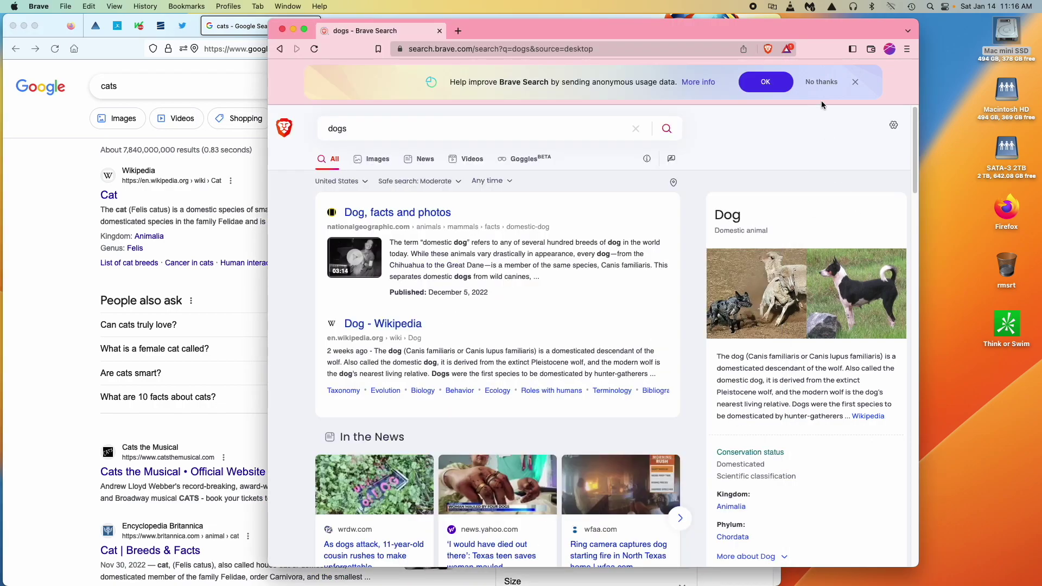
left_click(65, 7)
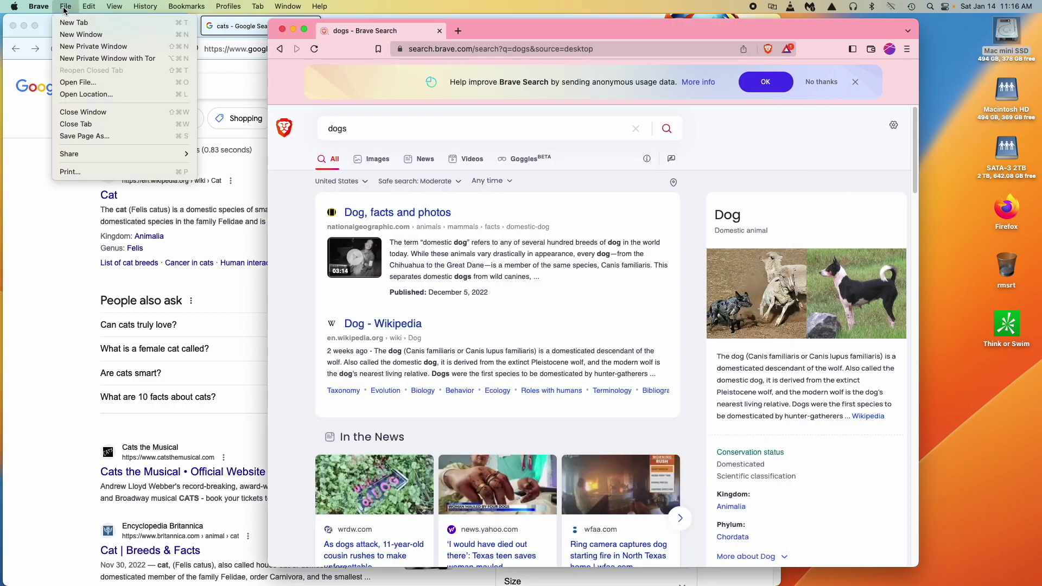
Step: From a new window's profile menu, add a profile named ducks with the blue theme
left_click(78, 37)
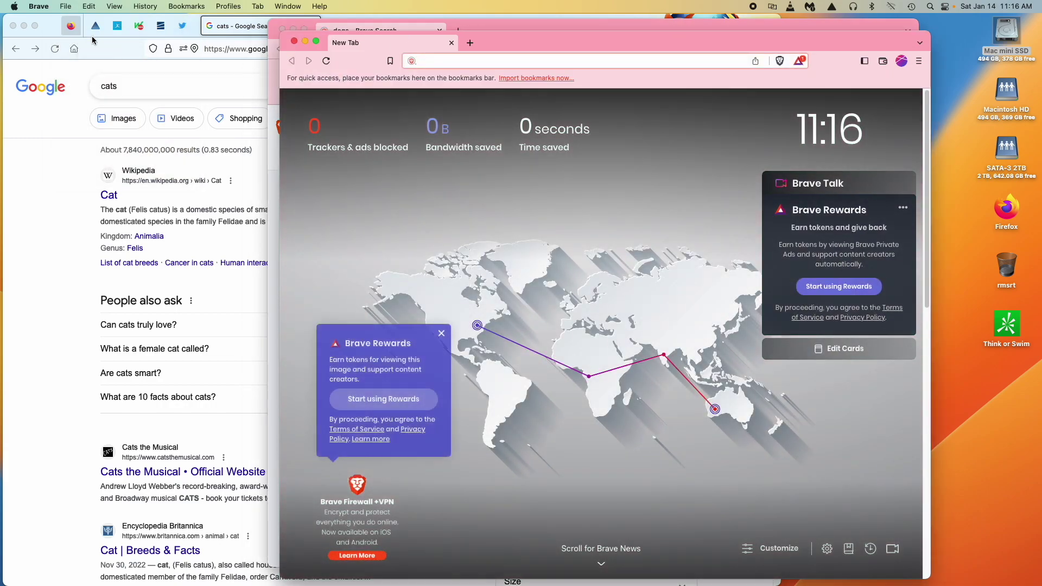
left_click(902, 62)
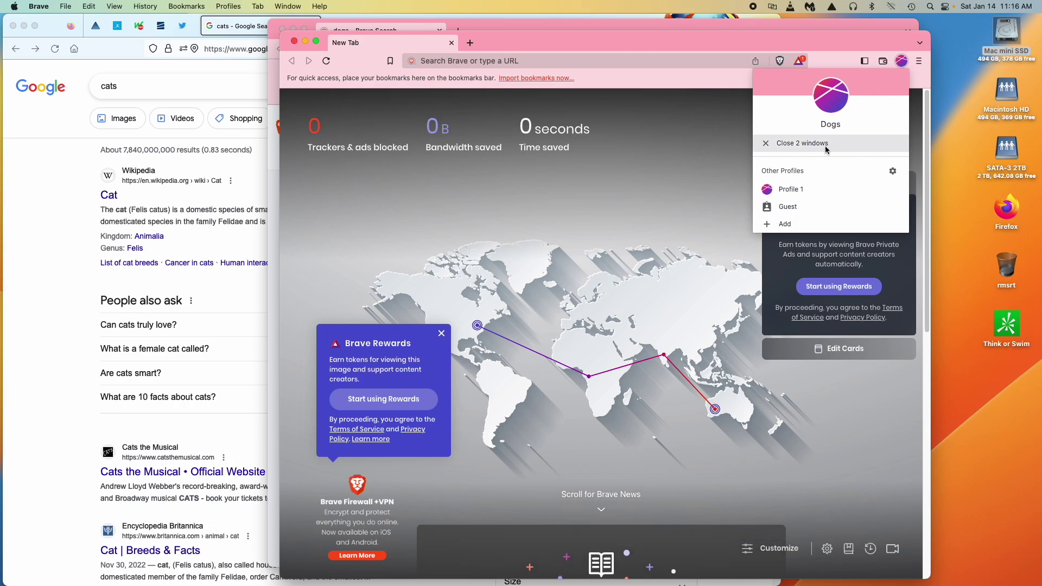
left_click(784, 225)
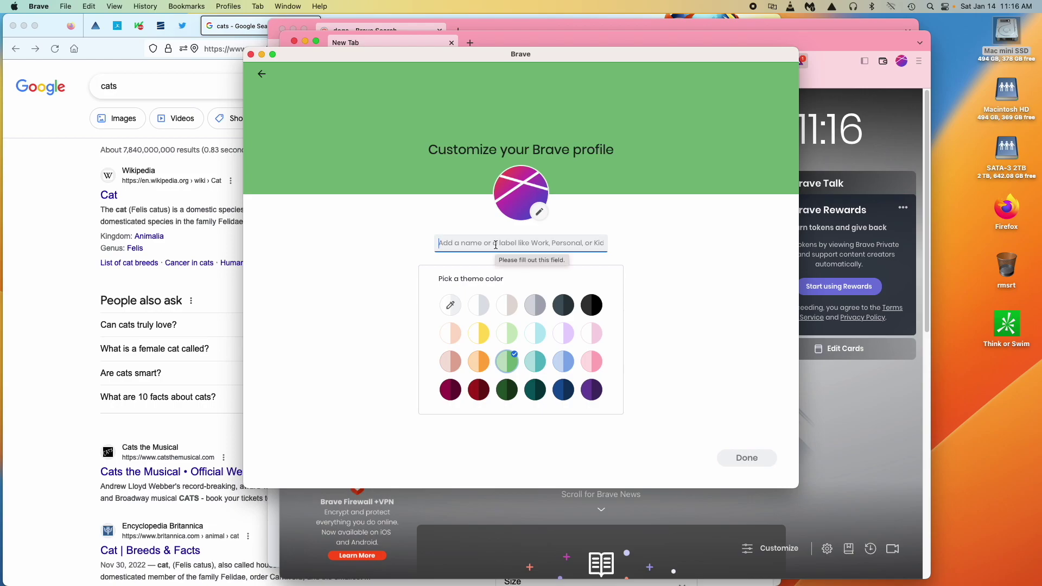
type("ducks")
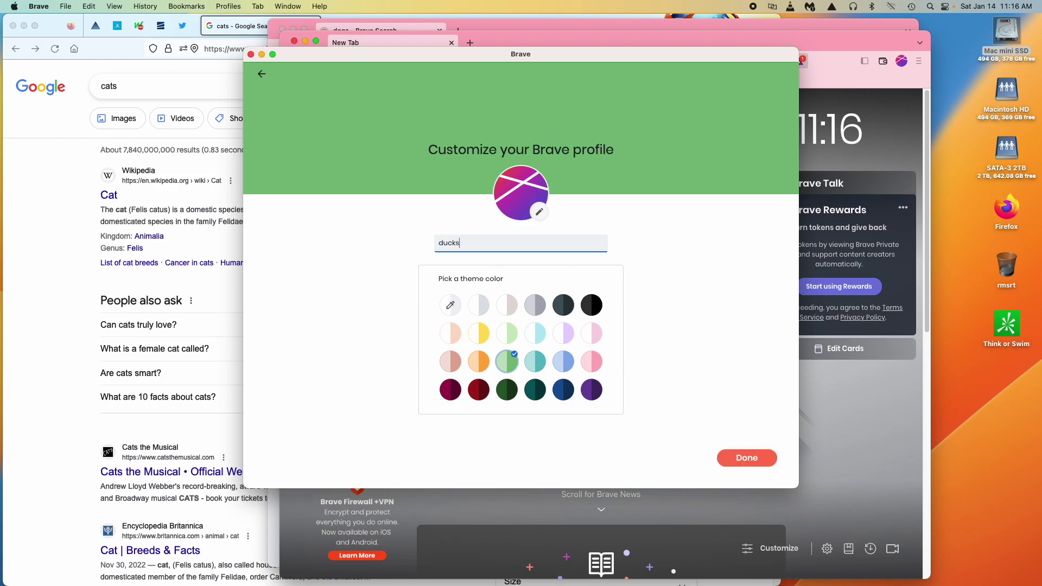
left_click(563, 361)
left_click(749, 456)
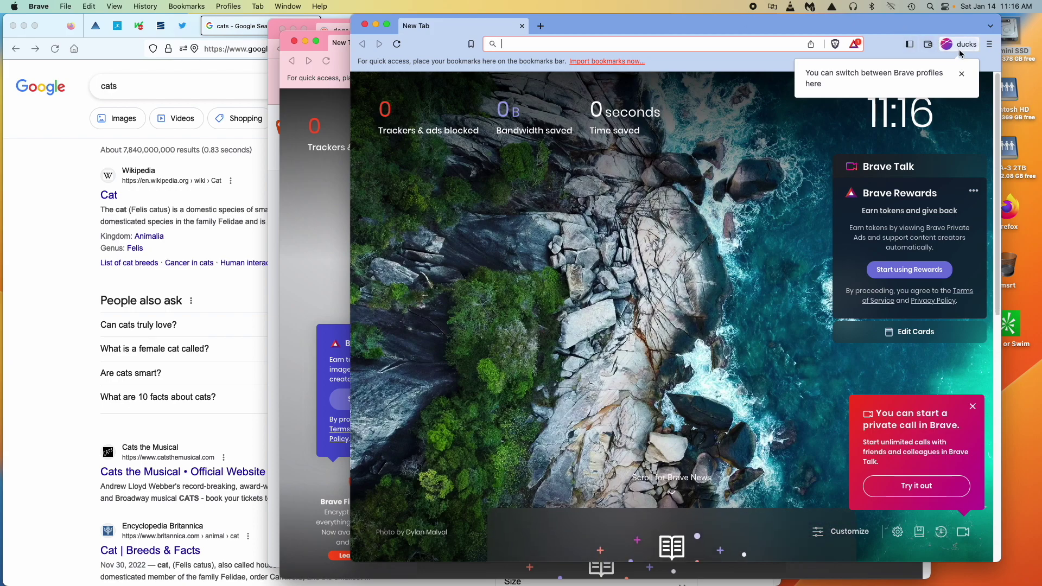
left_click(960, 46)
Step: Switch between the Dogs and ducks windows and reach the Who's using Brave? picker from the ducks profile menu's gear
left_click(871, 157)
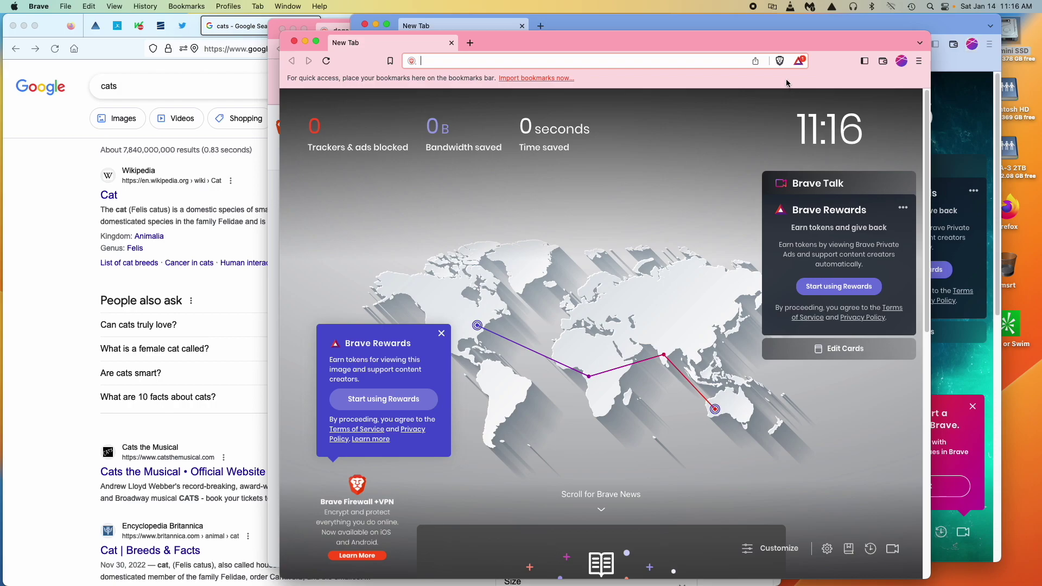
left_click_drag(755, 48, 474, 39)
left_click(828, 30)
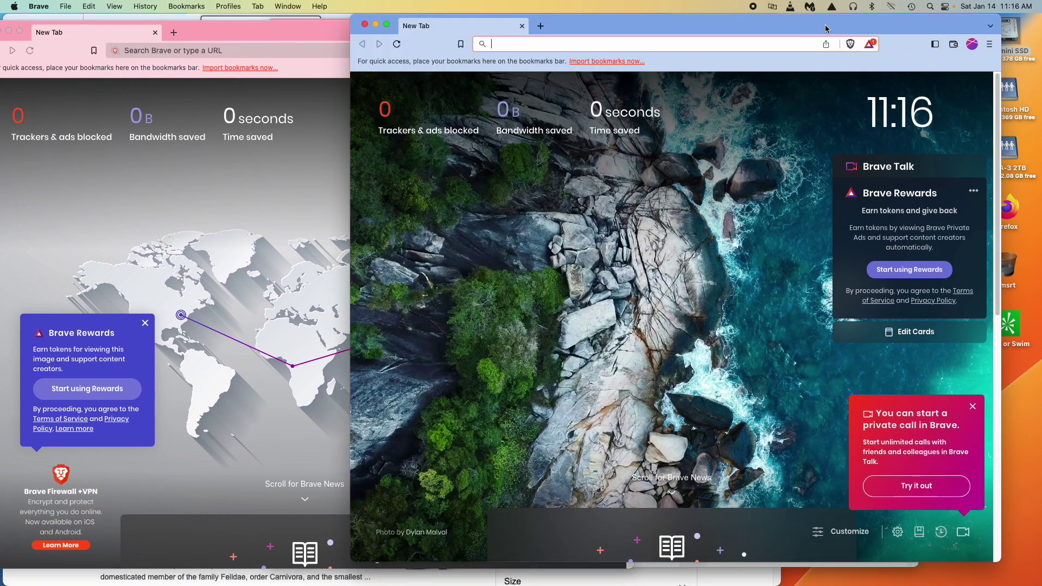
left_click(973, 44)
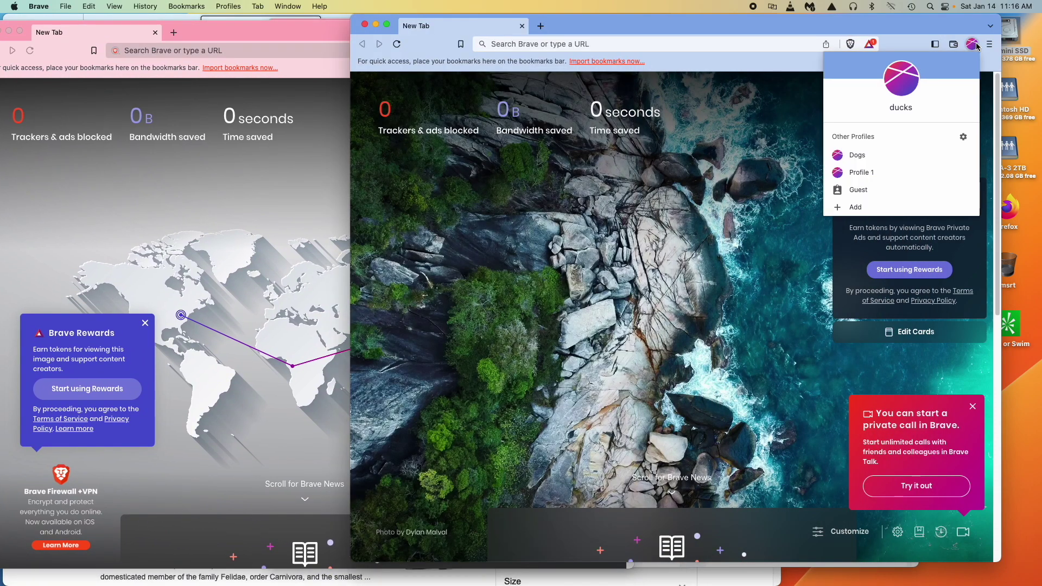
left_click(156, 178)
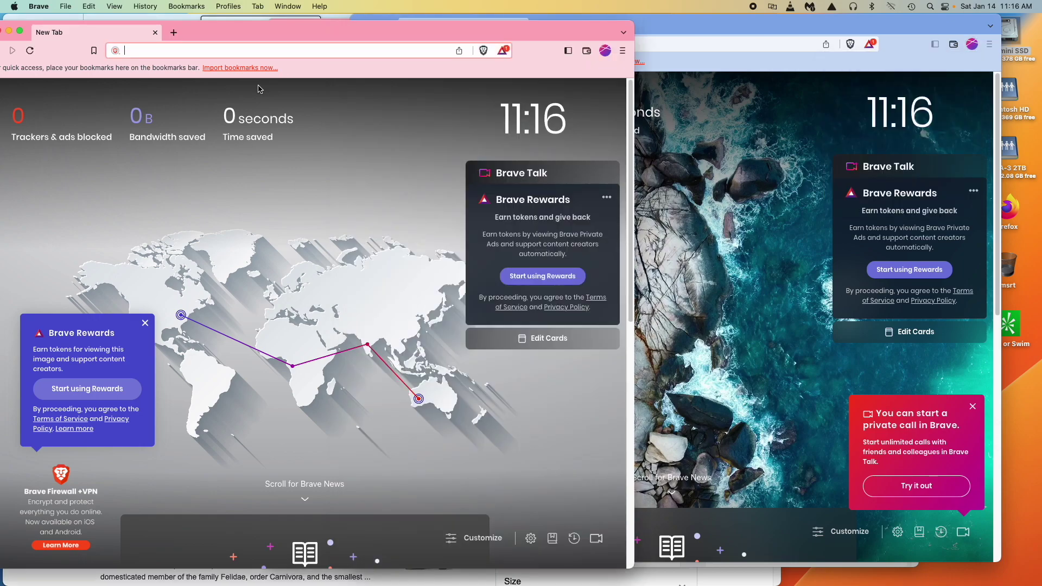
left_click(972, 45)
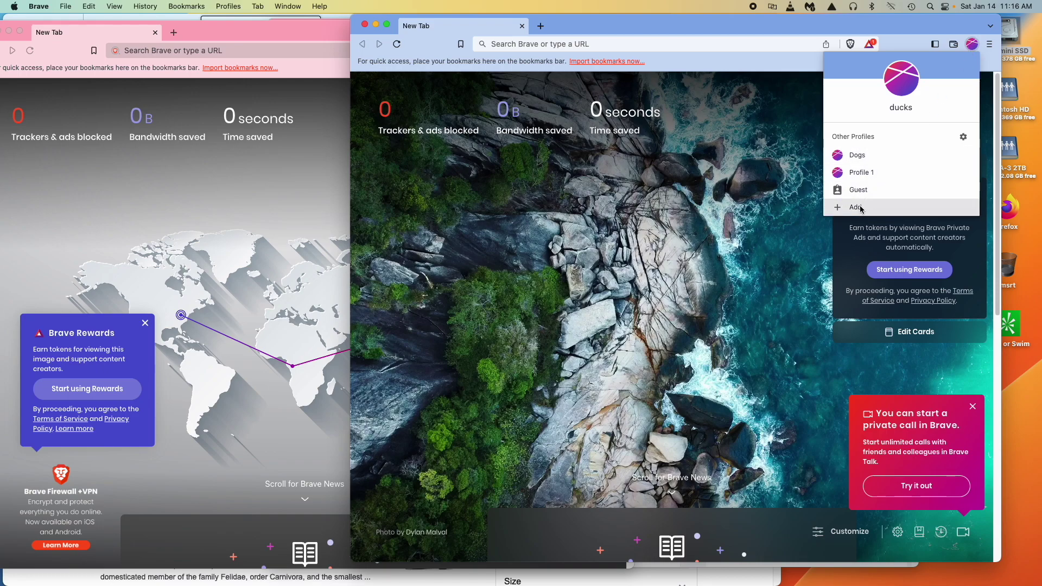
left_click(963, 138)
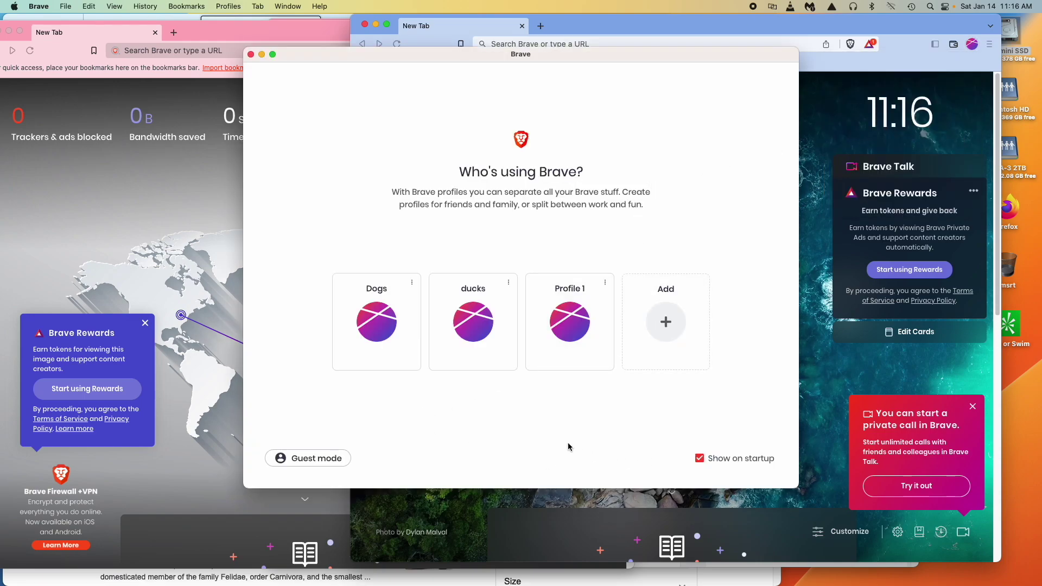
Step: Delete the ducks profile from its card menu, then go to the Dogs card's name and icon settings
left_click(606, 283)
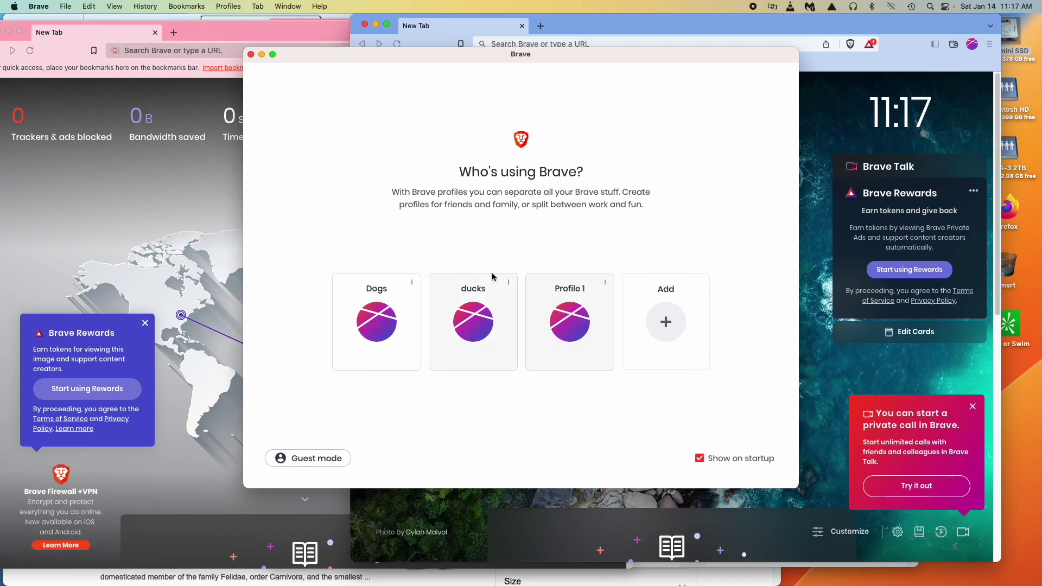
left_click(508, 282)
left_click(488, 306)
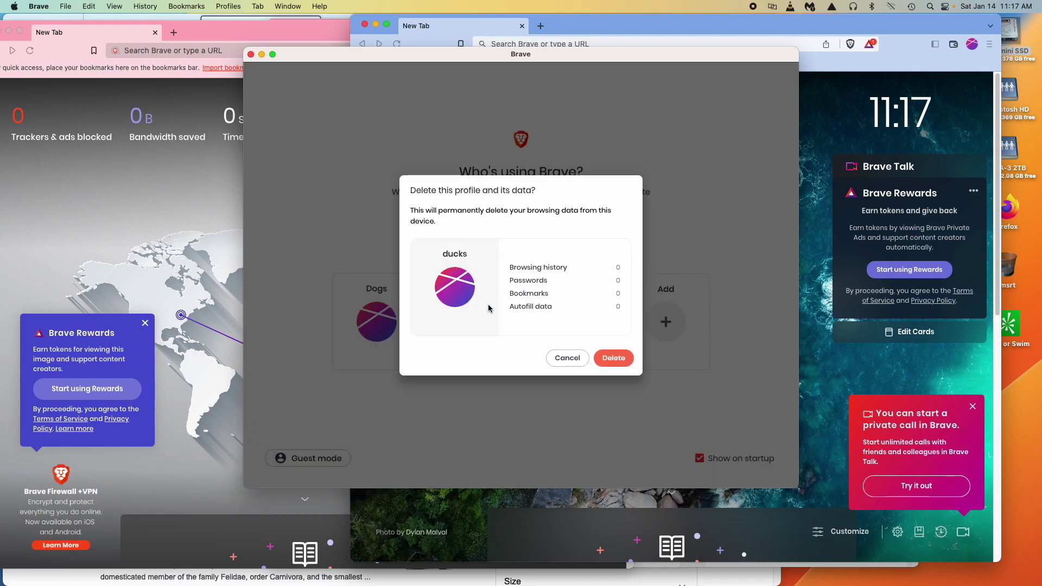
left_click(612, 356)
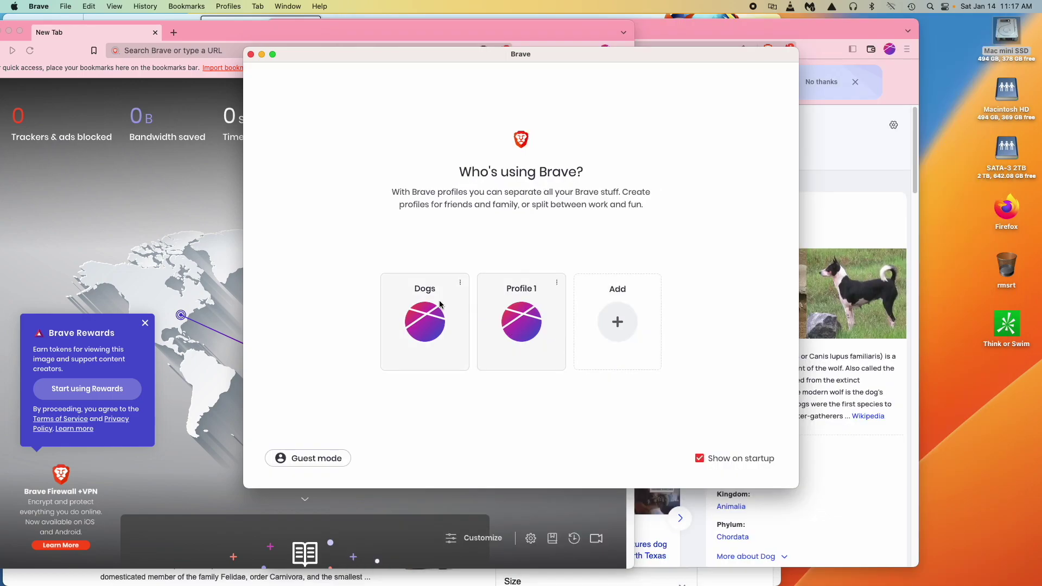
left_click(460, 283)
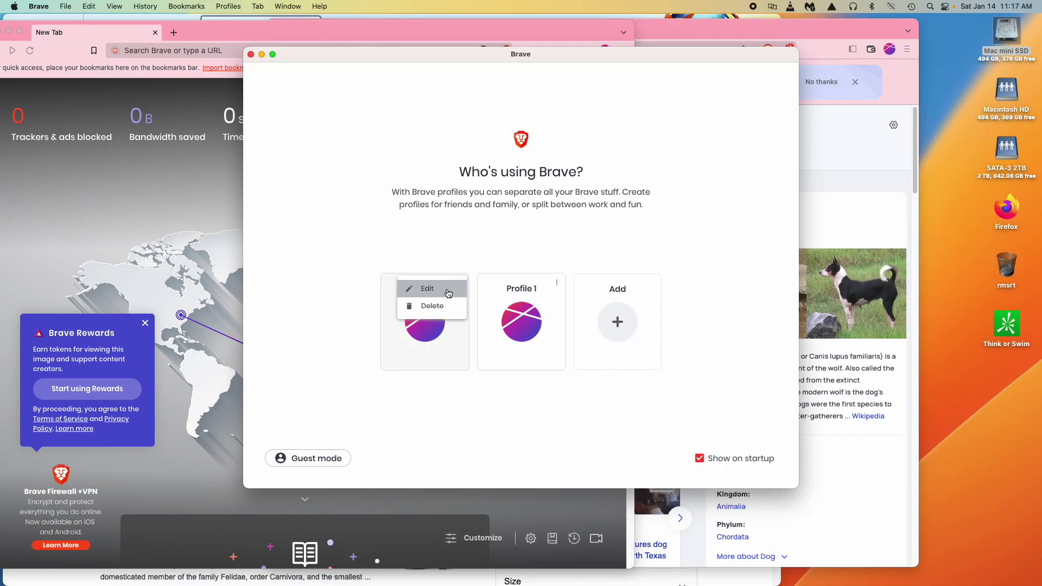
left_click(458, 291)
Step: Rename Dogs to Pupppies with the blue Edgy Royal avatar, then search the web for puppies
left_click(286, 158)
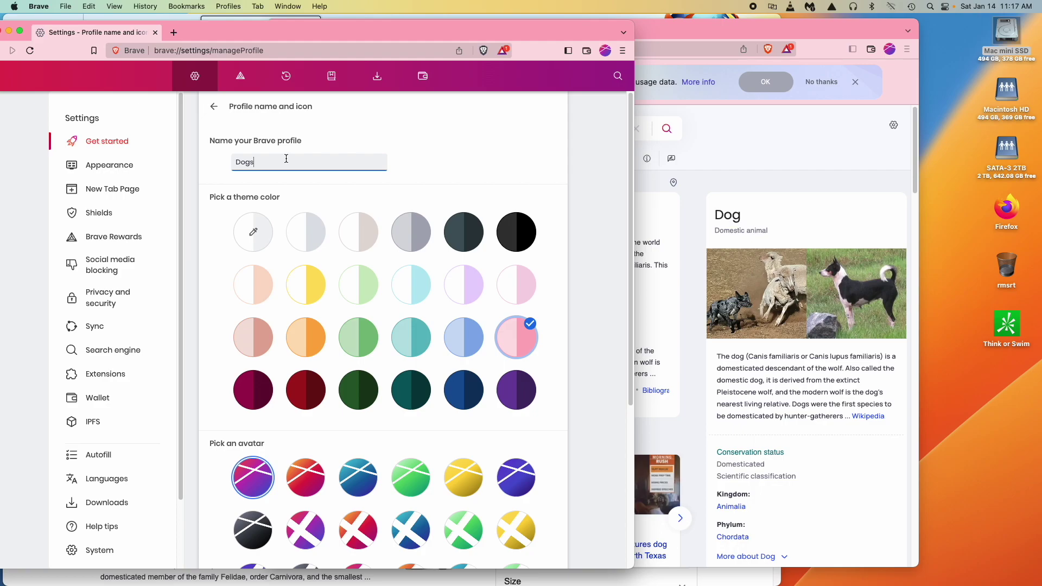
key("BackSpace")
key("BackSpace")
key("BackSpace")
type("Pup")
scroll(509, 316, "down", 5)
scroll(552, 394, "up", 5)
scroll(559, 375, "down", 1)
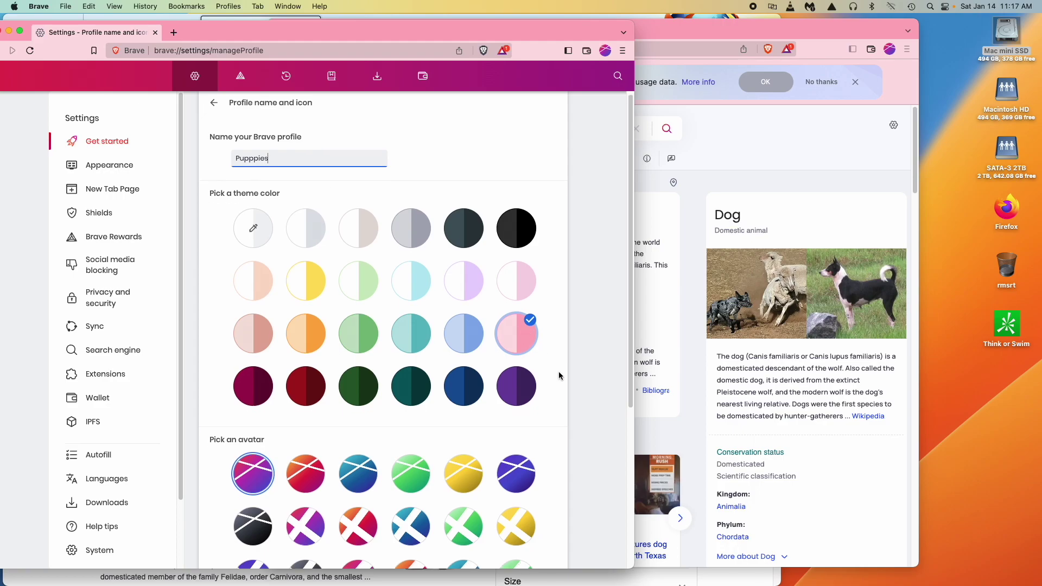
scroll(559, 375, "down", 2)
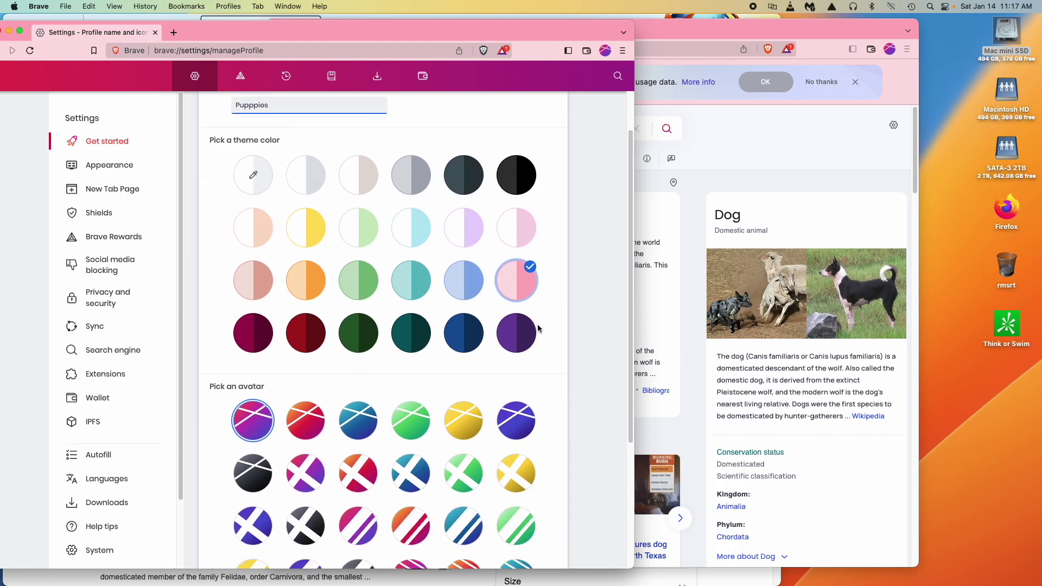
left_click(522, 417)
scroll(583, 430, "down", 5)
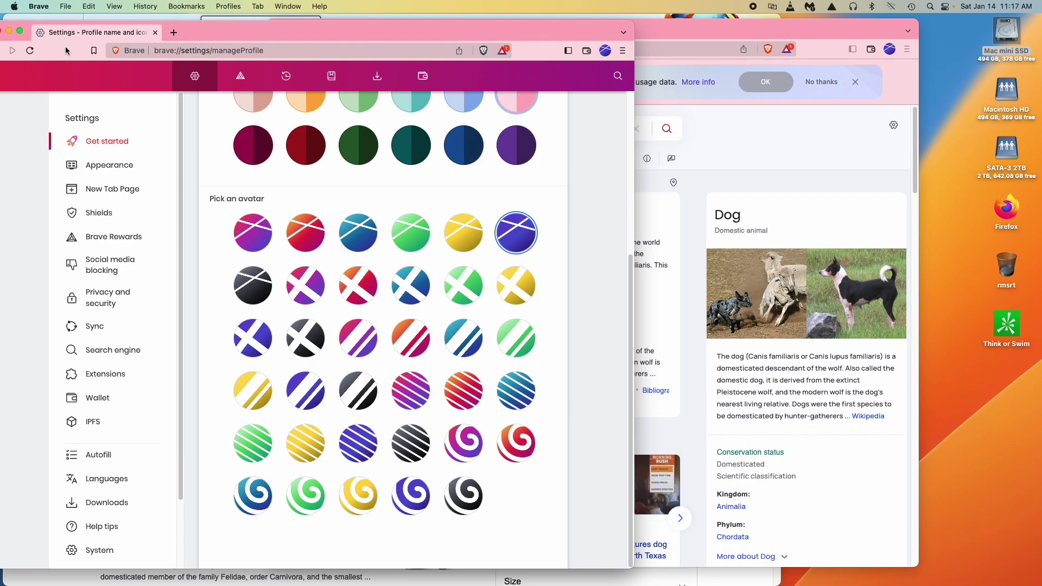
left_click(221, 50)
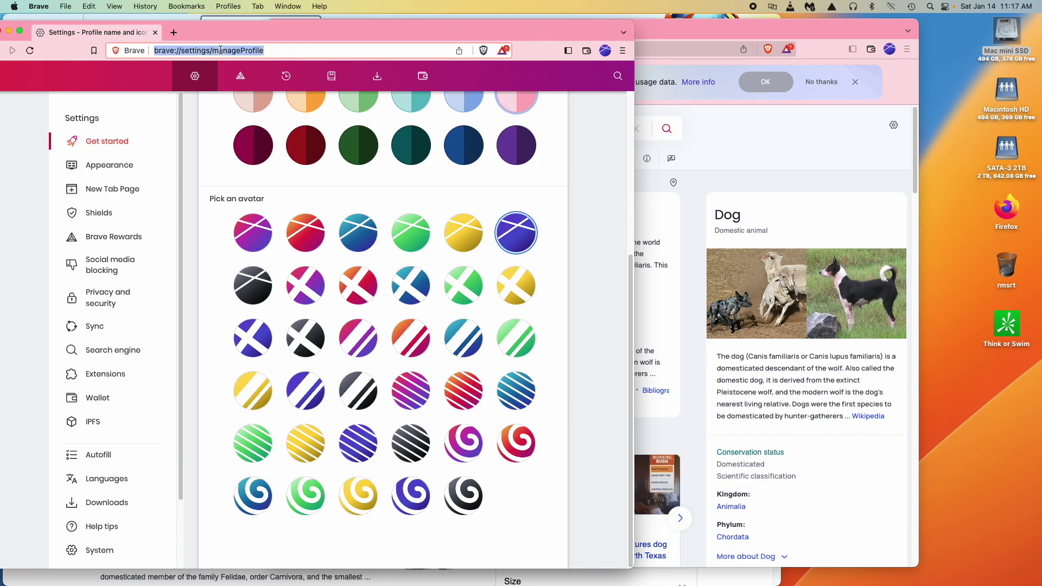
type("puppies")
key("Return")
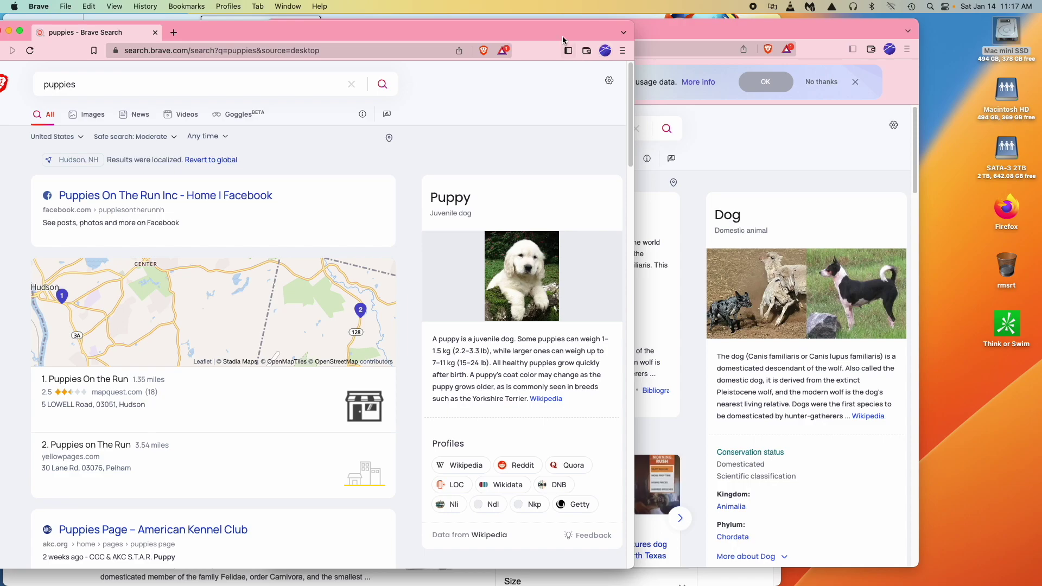
Step: Shift the puppies window to reveal the dogs window, then show all windows with Mission Control
mouse_move(563, 37)
left_mouse_down()
mouse_move(864, 44)
mouse_move(834, 40)
left_mouse_up()
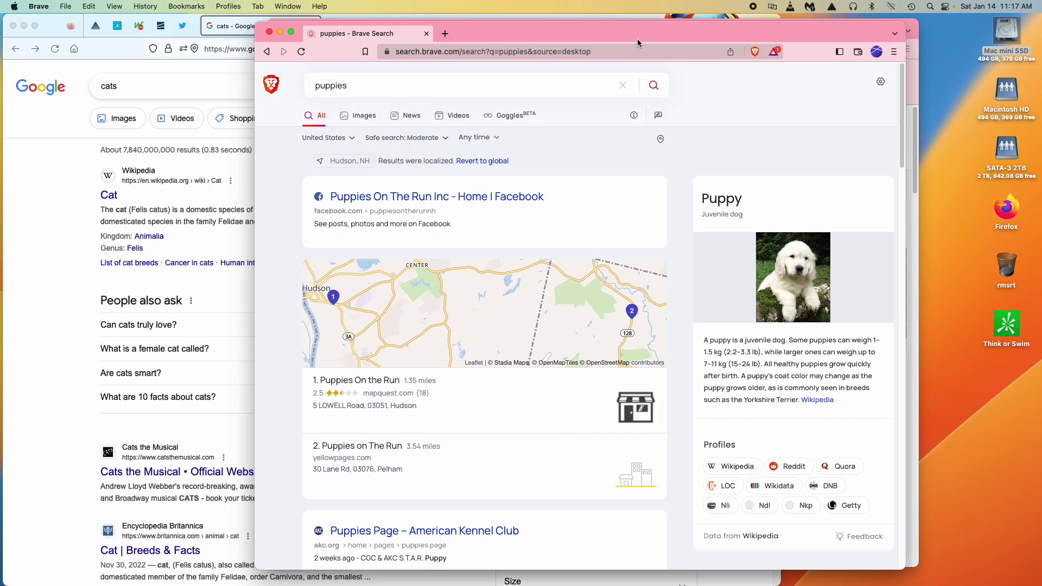
left_click_drag(642, 34, 521, 39)
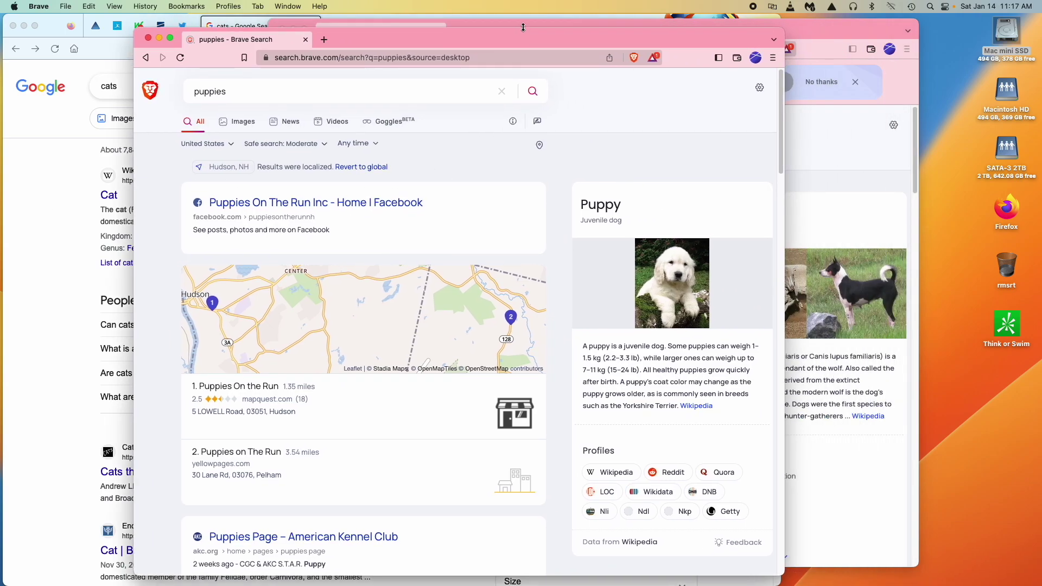
left_click_drag(523, 27, 509, 66)
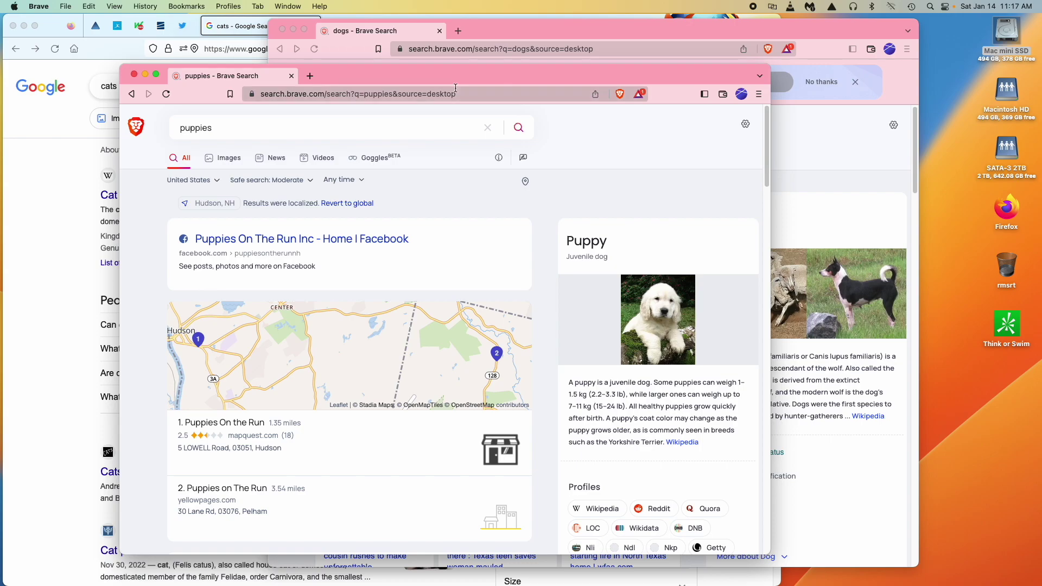
key("ctrl+Up")
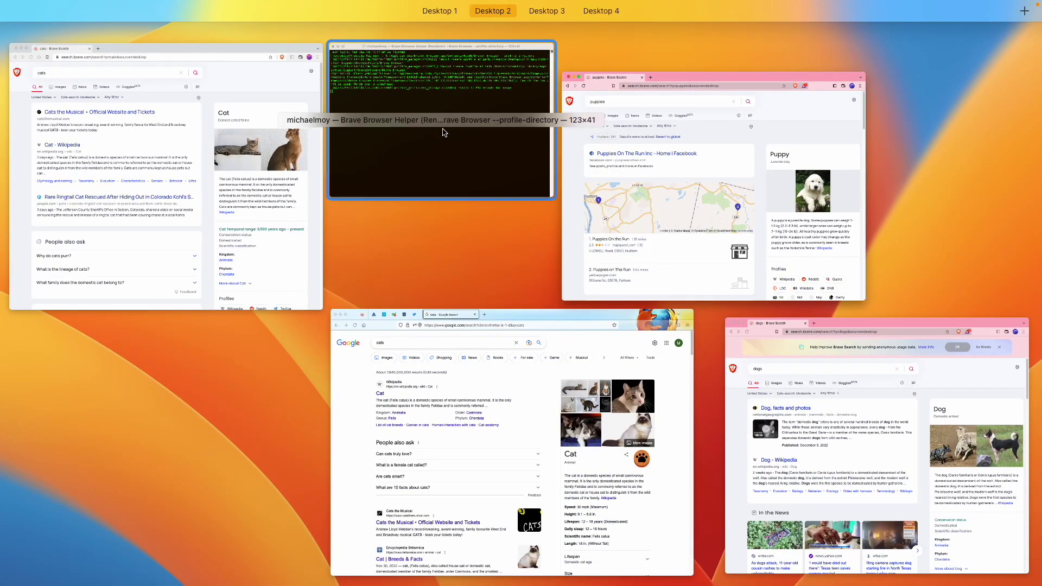
Step: Quit Terminal from Mission Control and confirm Terminate to end the running Brave processes
left_click(443, 133)
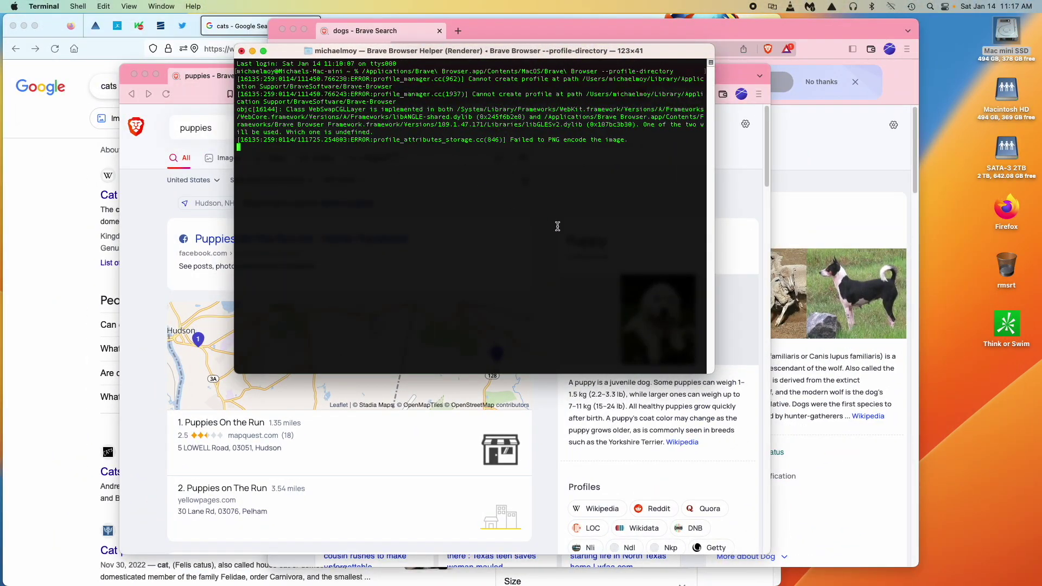
left_click(51, 10)
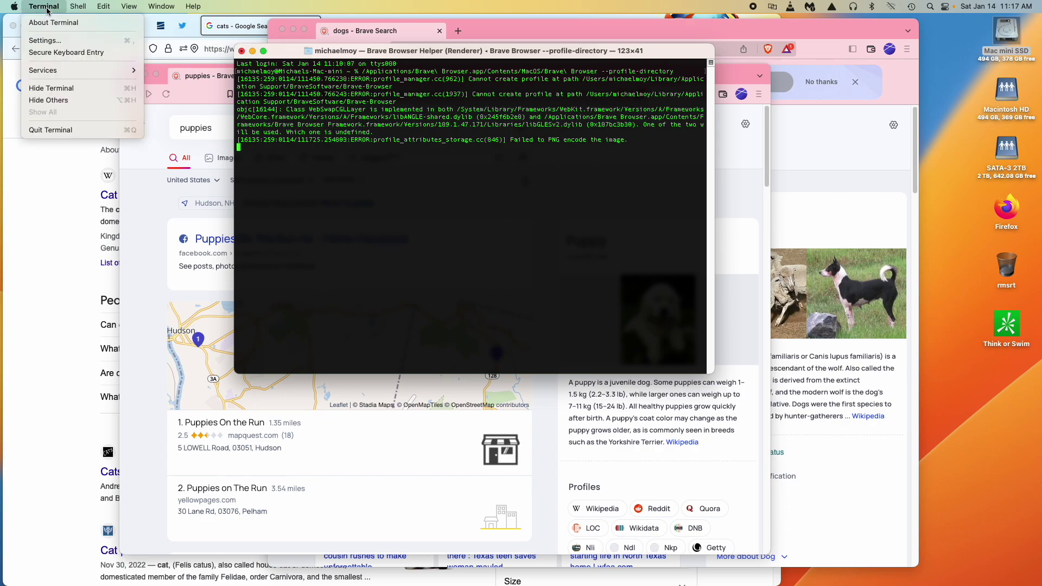
left_click(53, 130)
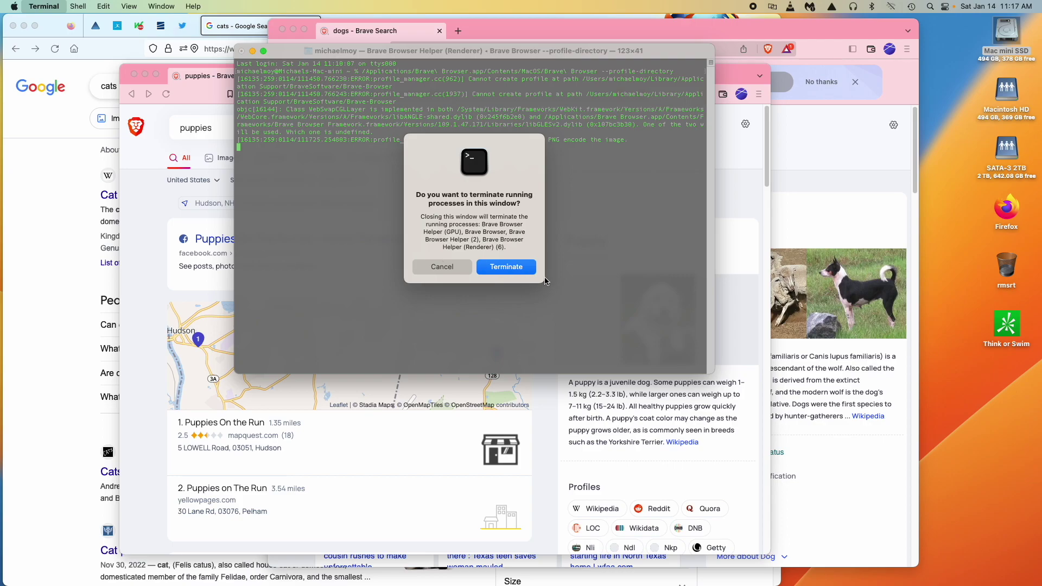
left_click(525, 269)
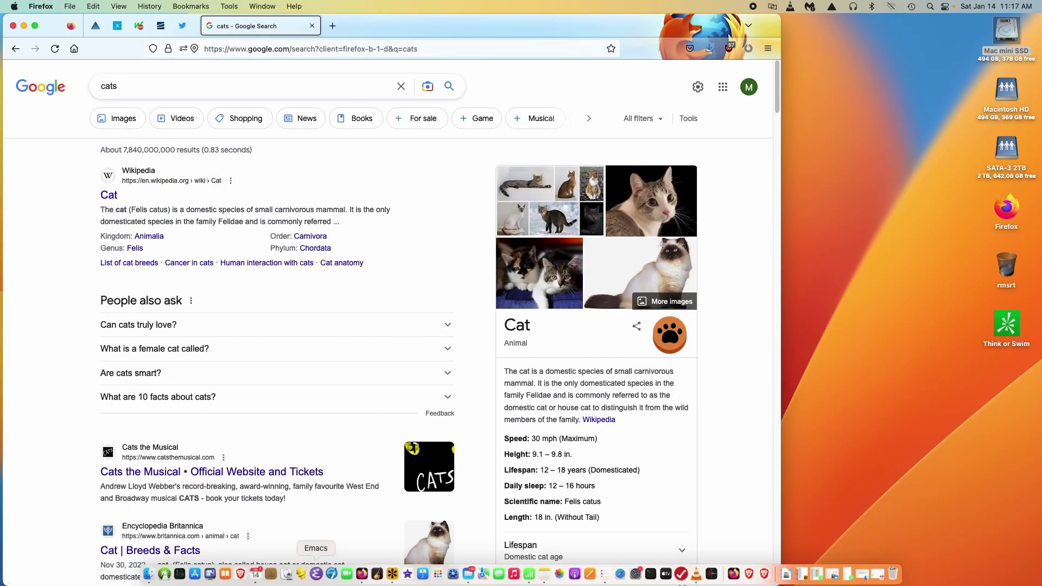
Step: Relaunch Brave into the Pupppies profile, restoring its puppies and dogs windows, and show the profile list
left_click(241, 574)
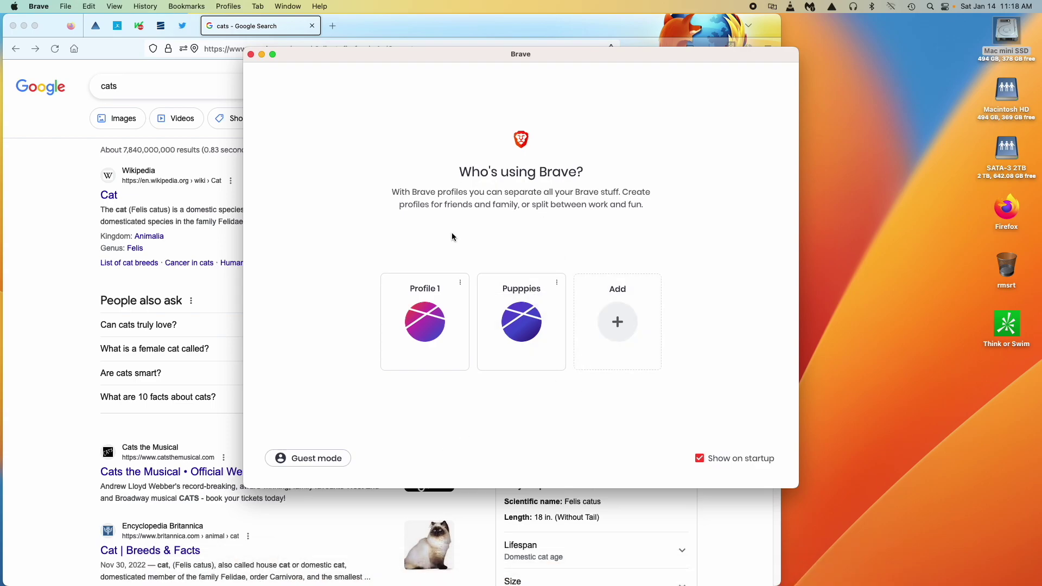
left_click(519, 319)
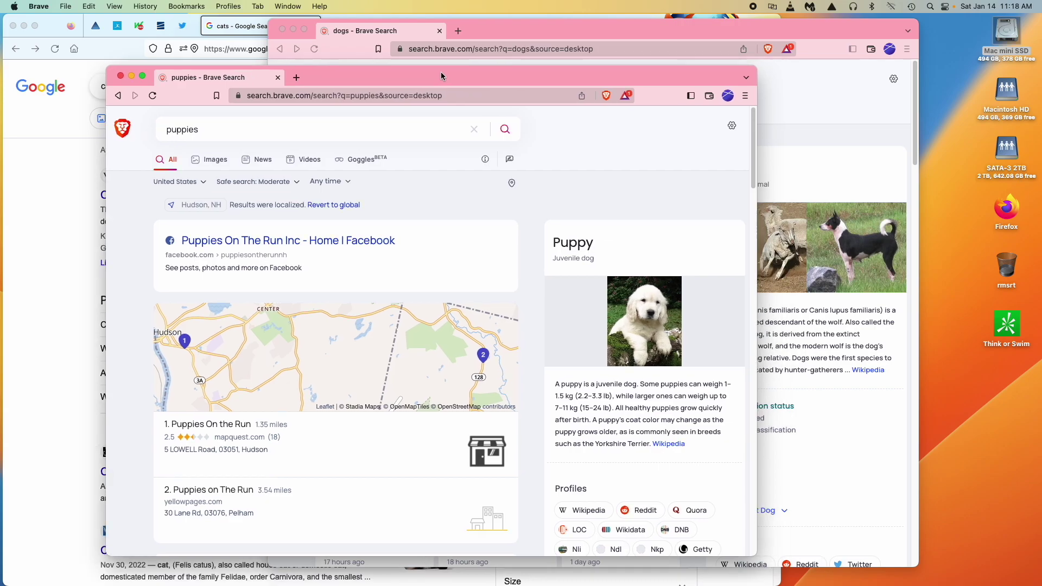
left_click(889, 49)
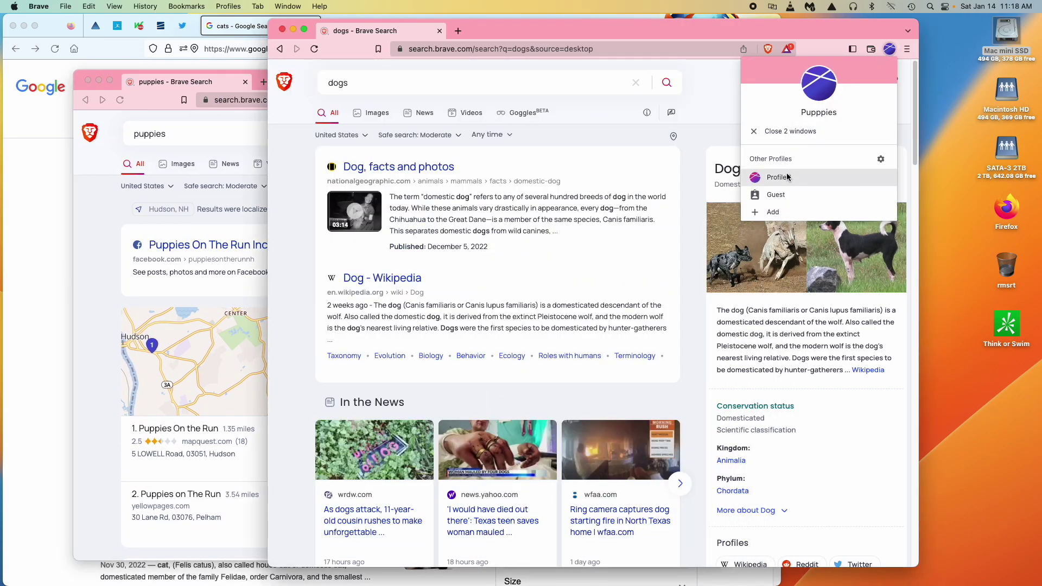
Step: Add a new profile named Cats with the dark red theme, opening in its own new-tab window
left_click(778, 210)
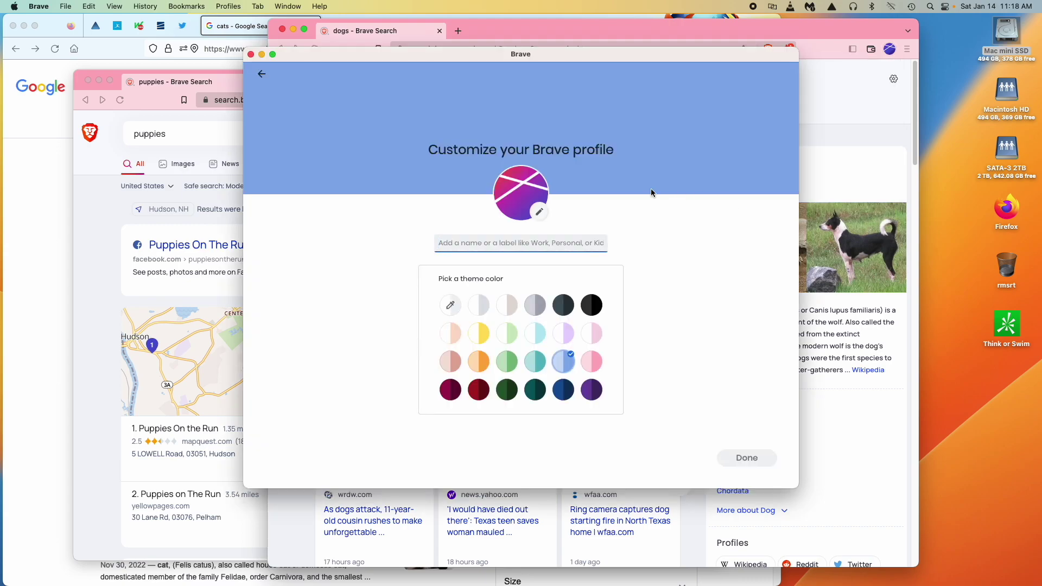
type("Cats")
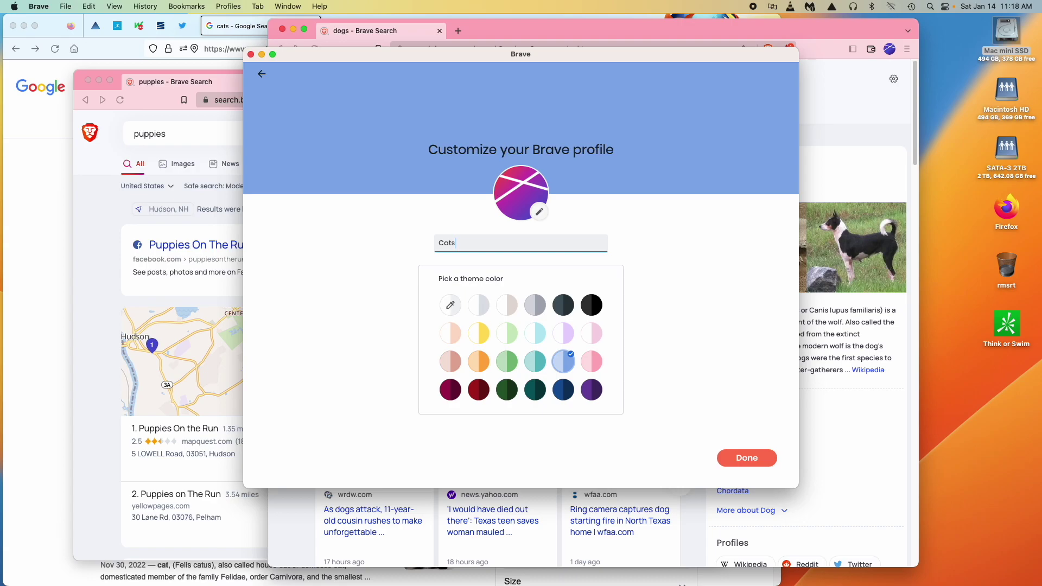
left_click(480, 392)
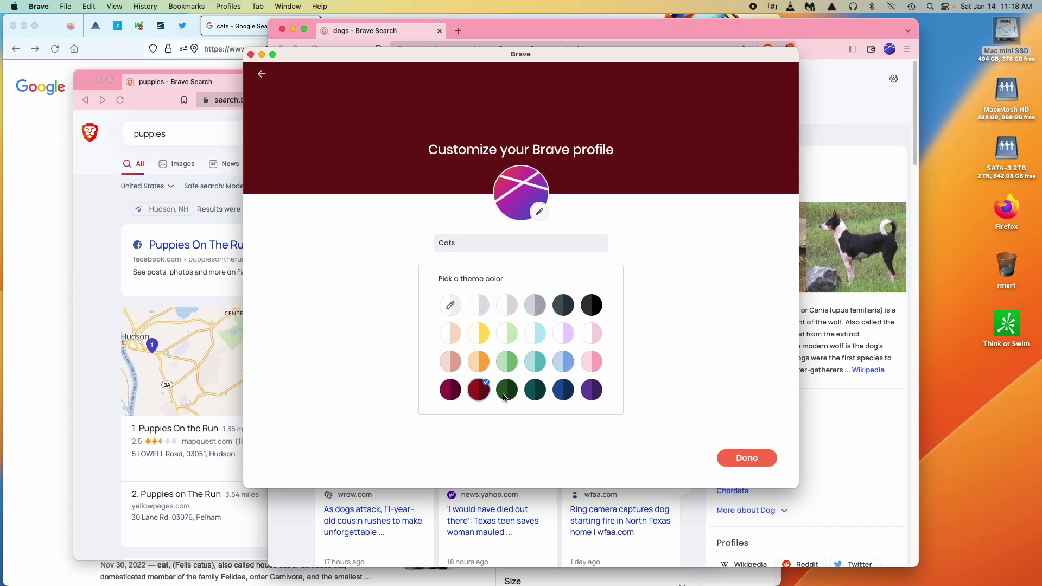
left_click(746, 458)
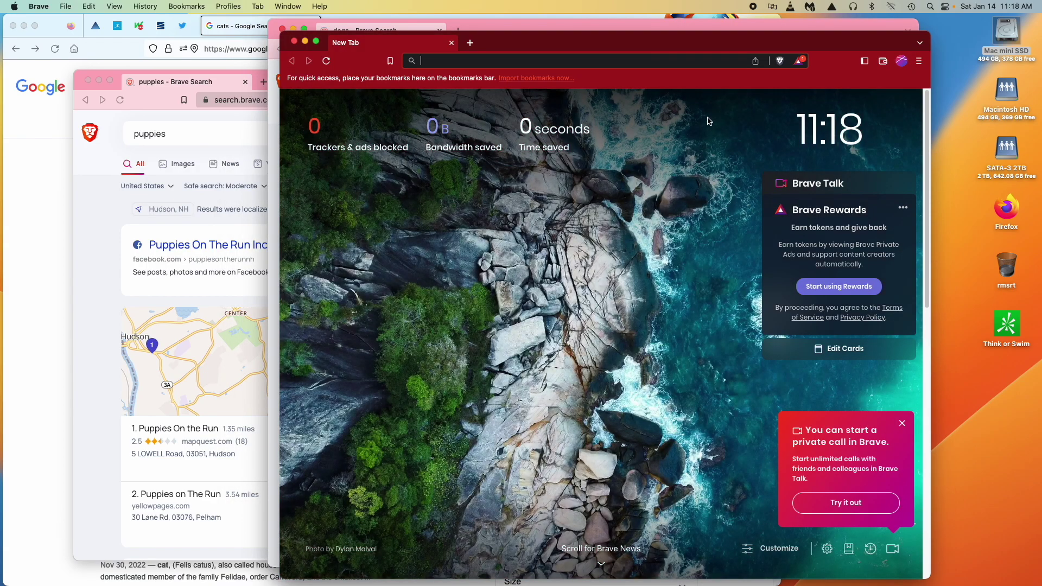
Step: Drag the dark red Cats window up and to the left by its title bar
left_click_drag(710, 38, 646, 29)
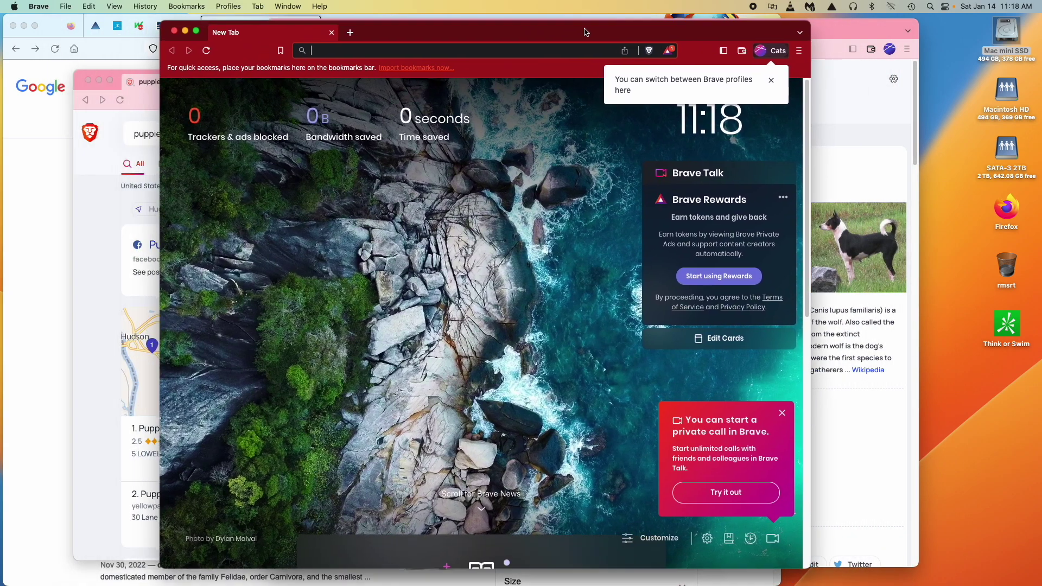